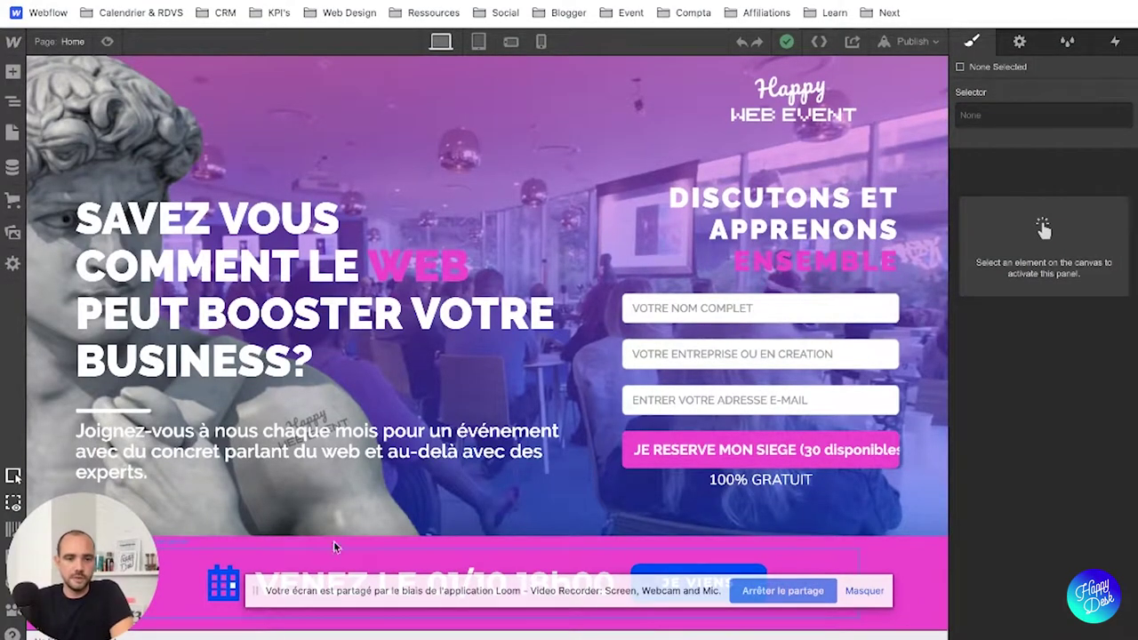
- Add a new Section element at the top of the Home page, above the hero section
{"action": "left_click_drag", "start_coordinate": [213, 562], "coordinate": [1073, 566]}
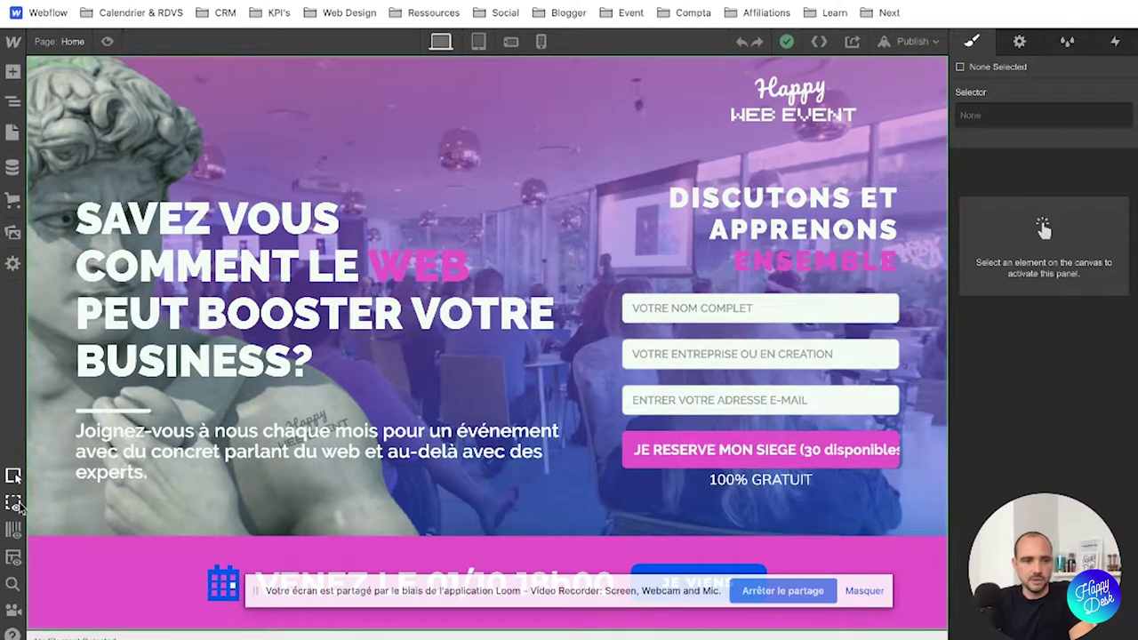
{"action": "left_click", "coordinate": [13, 74]}
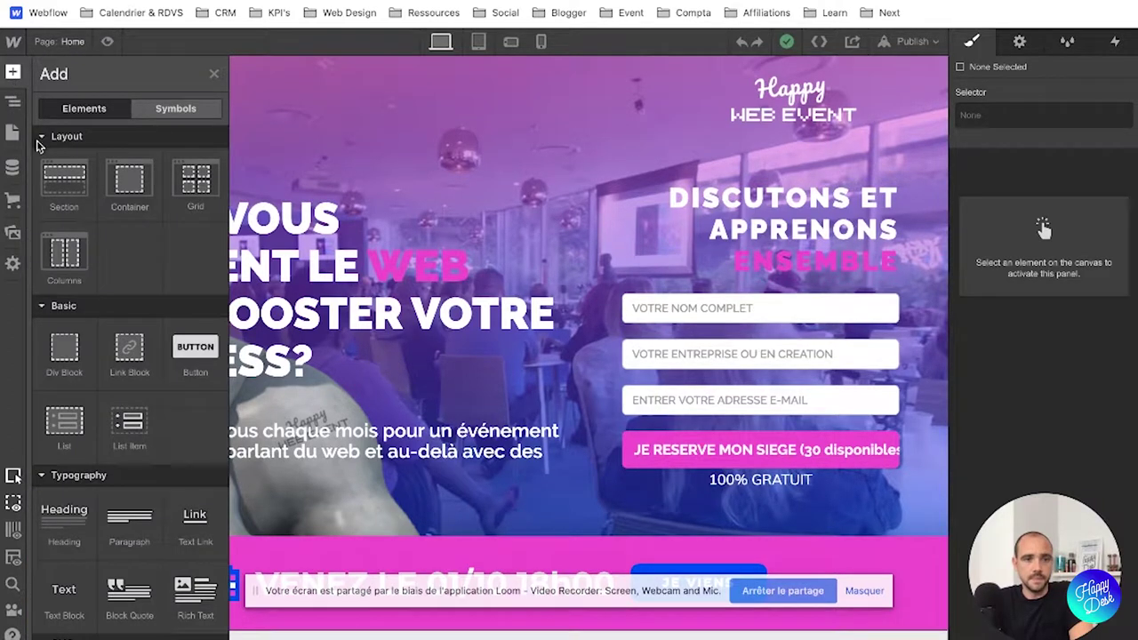
{"action": "scroll", "coordinate": [71, 249], "scroll_direction": "down", "scroll_amount": 5}
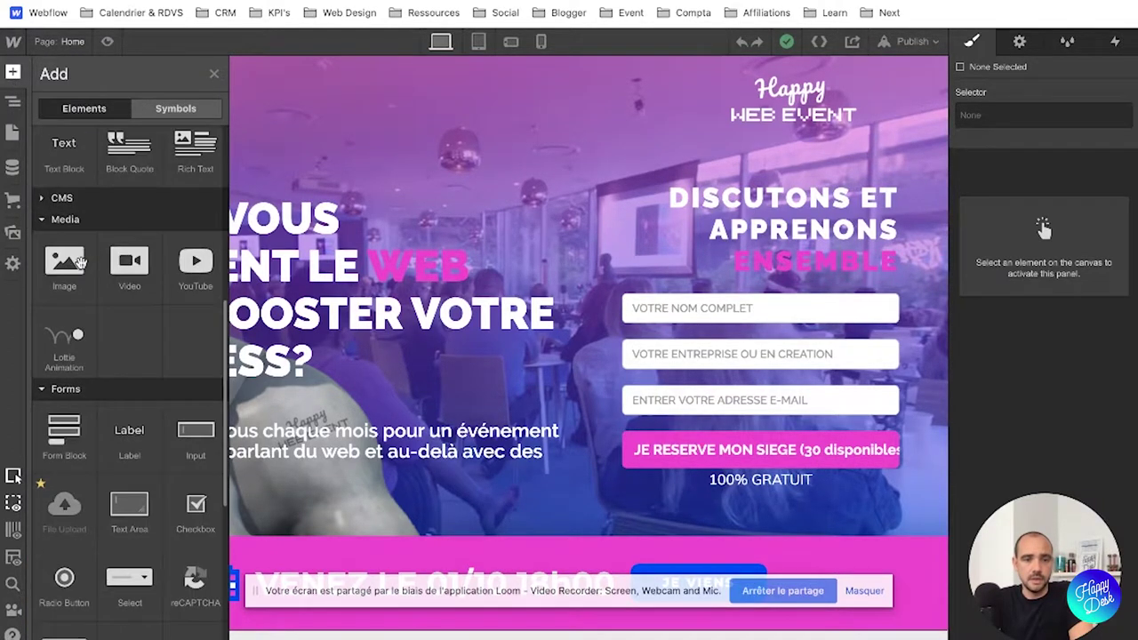
{"action": "scroll", "coordinate": [80, 262], "scroll_direction": "down", "scroll_amount": 3}
{"action": "scroll", "coordinate": [80, 263], "scroll_direction": "up", "scroll_amount": 6}
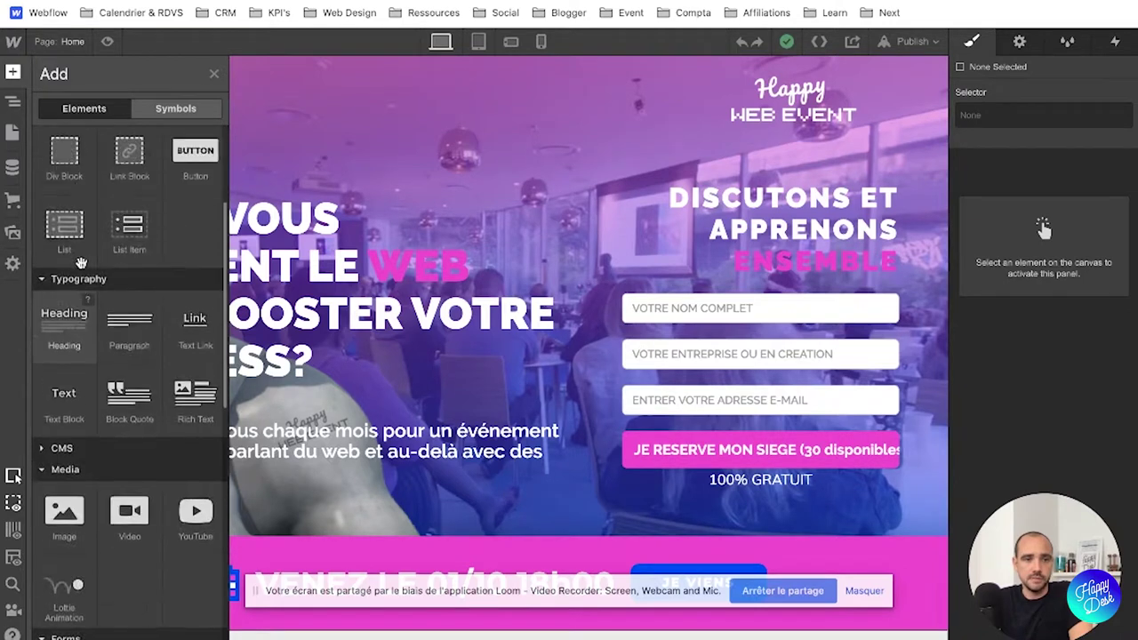
{"action": "scroll", "coordinate": [80, 263], "scroll_direction": "up", "scroll_amount": 3}
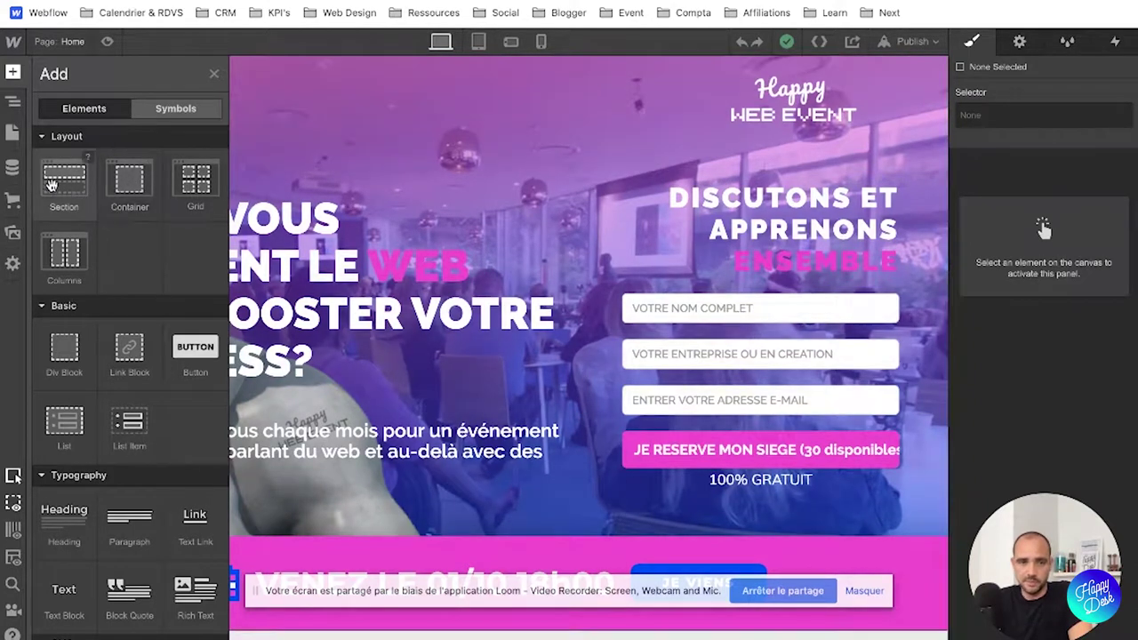
{"action": "left_click_drag", "start_coordinate": [55, 182], "coordinate": [543, 243]}
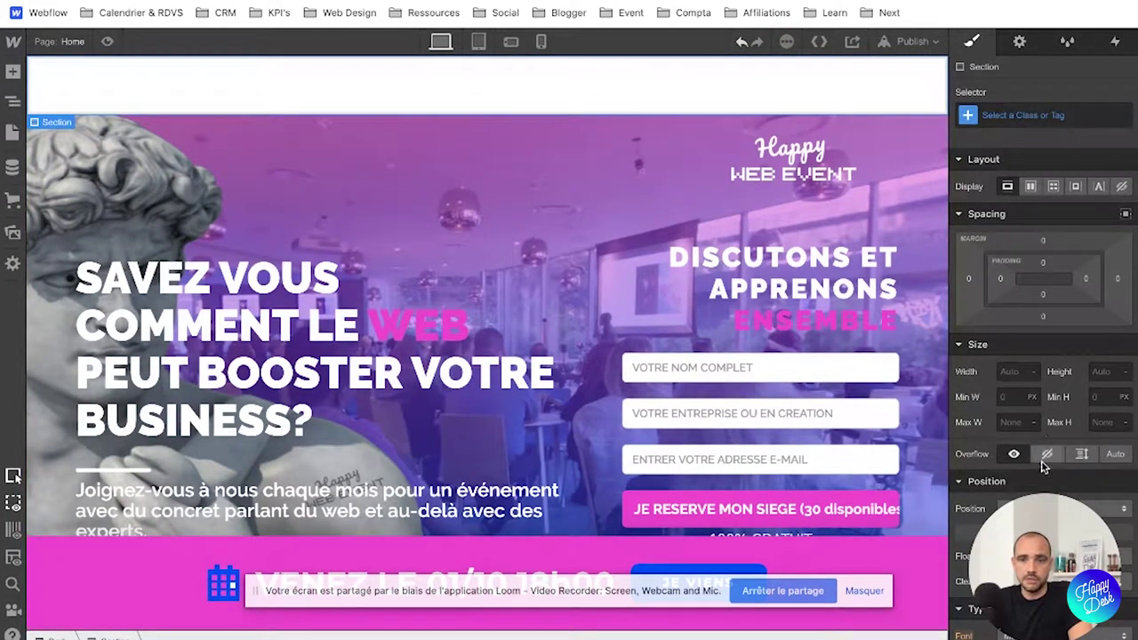
- Set the new section's background colour to the saved pink swatch named Green
{"action": "scroll", "coordinate": [1018, 232], "scroll_direction": "down", "scroll_amount": 3}
{"action": "scroll", "coordinate": [1018, 311], "scroll_direction": "down", "scroll_amount": 5}
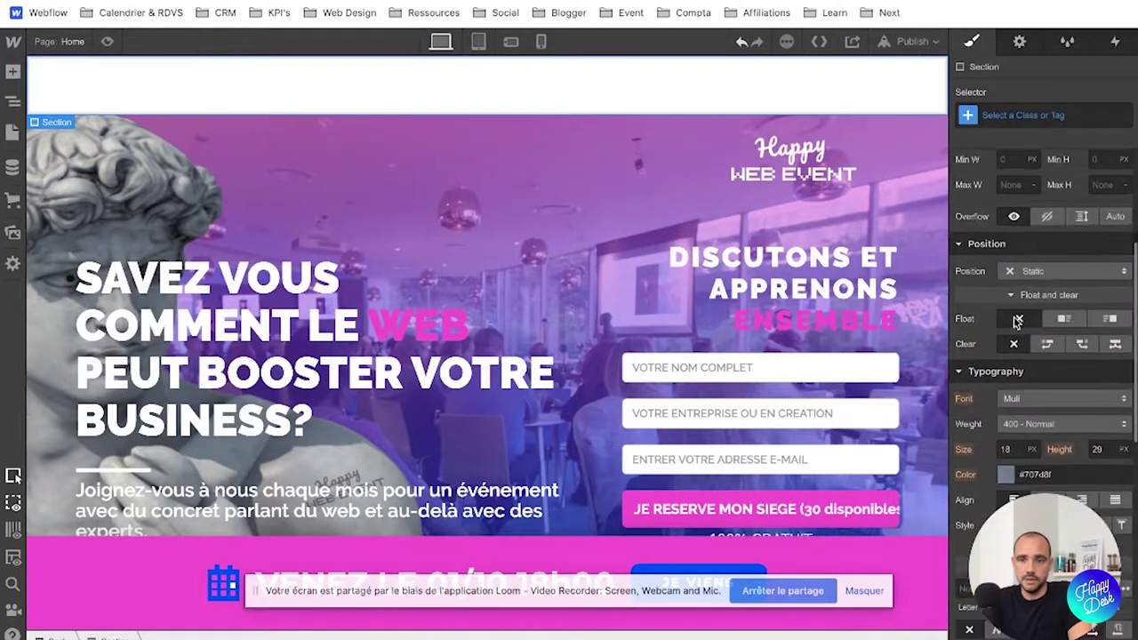
{"action": "left_click_drag", "start_coordinate": [805, 555], "coordinate": [24, 556]}
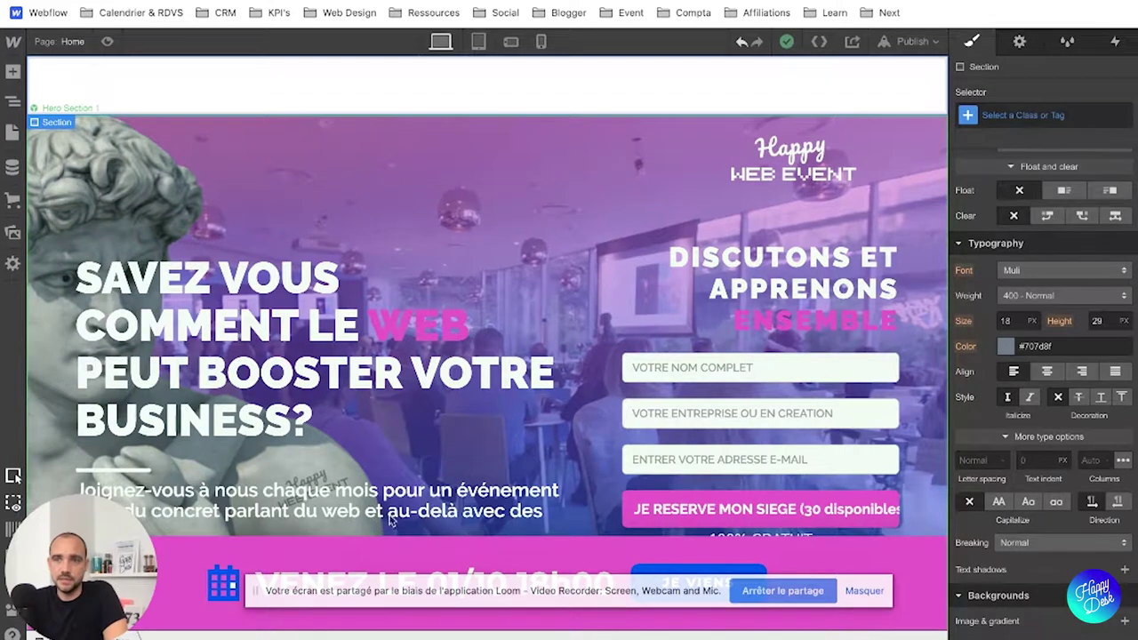
{"action": "scroll", "coordinate": [1064, 541], "scroll_direction": "up", "scroll_amount": 5}
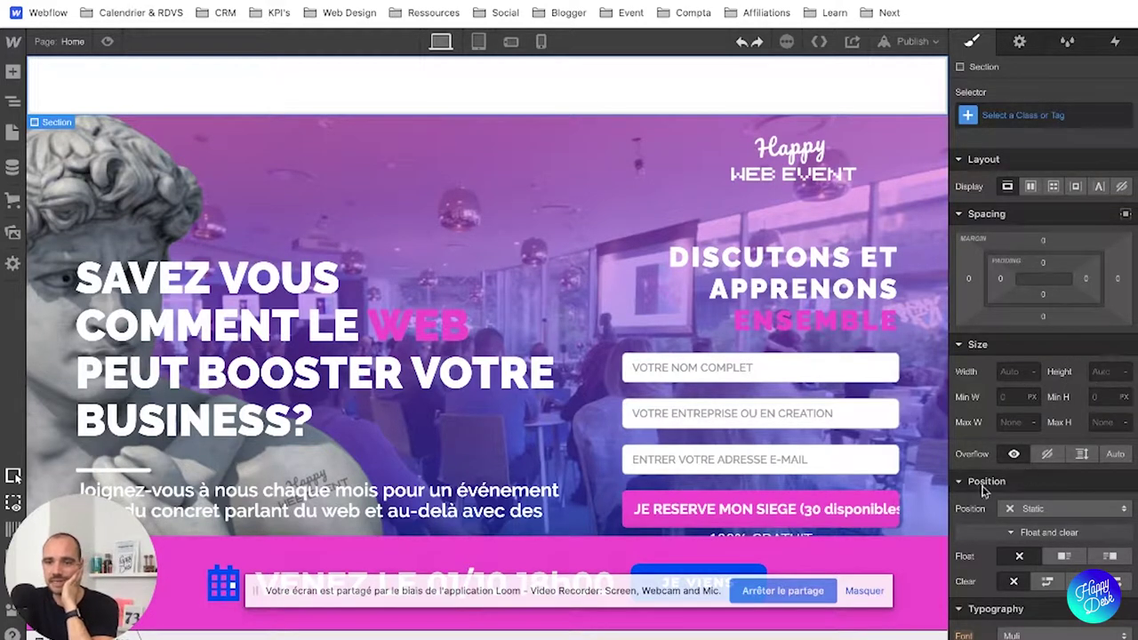
{"action": "scroll", "coordinate": [1032, 494], "scroll_direction": "down", "scroll_amount": 4}
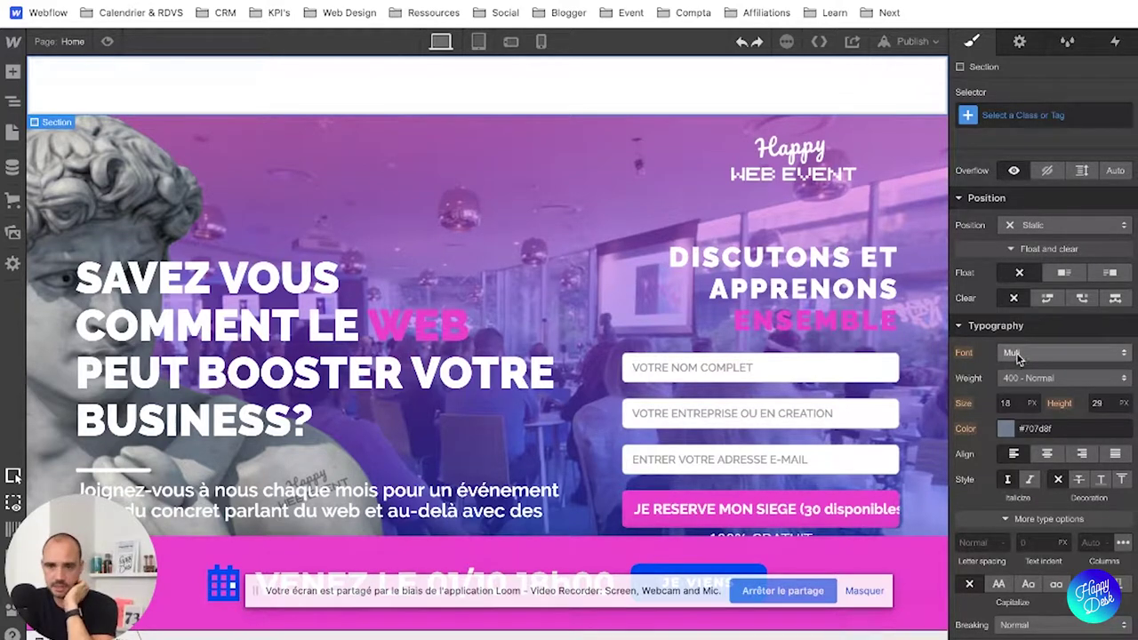
{"action": "scroll", "coordinate": [1020, 356], "scroll_direction": "down", "scroll_amount": 5}
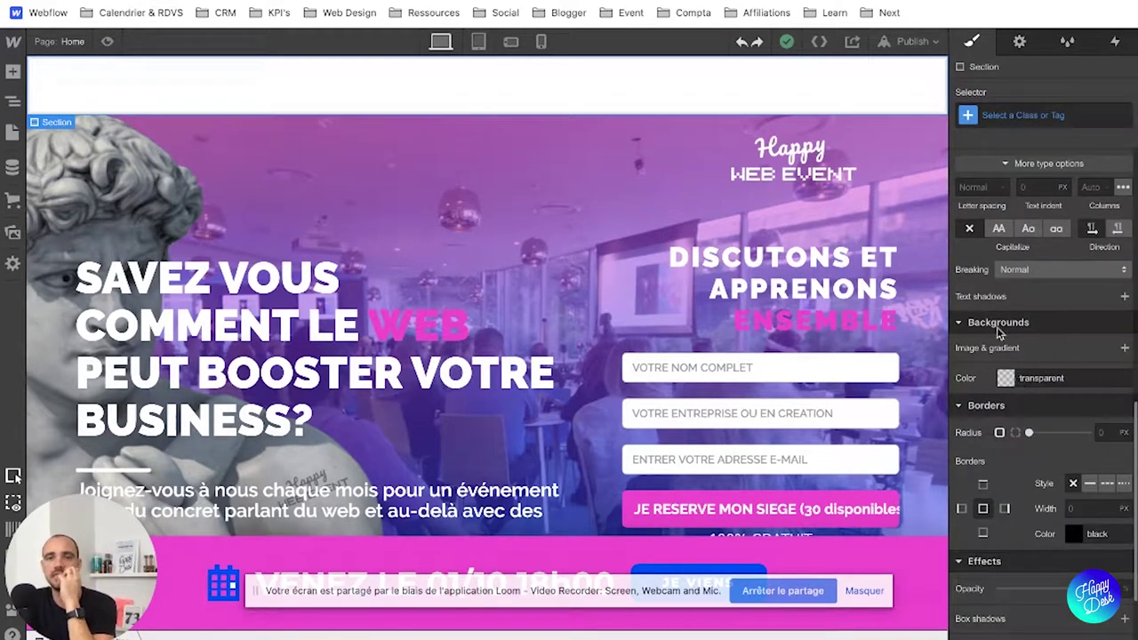
{"action": "left_click", "coordinate": [1006, 379]}
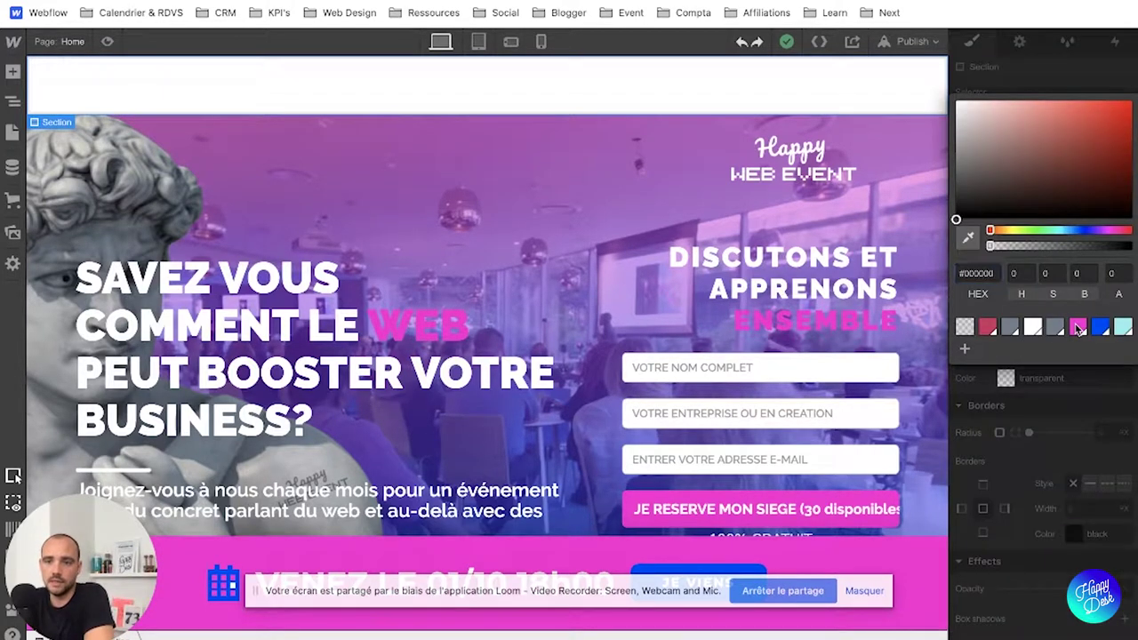
{"action": "left_click", "coordinate": [1076, 331]}
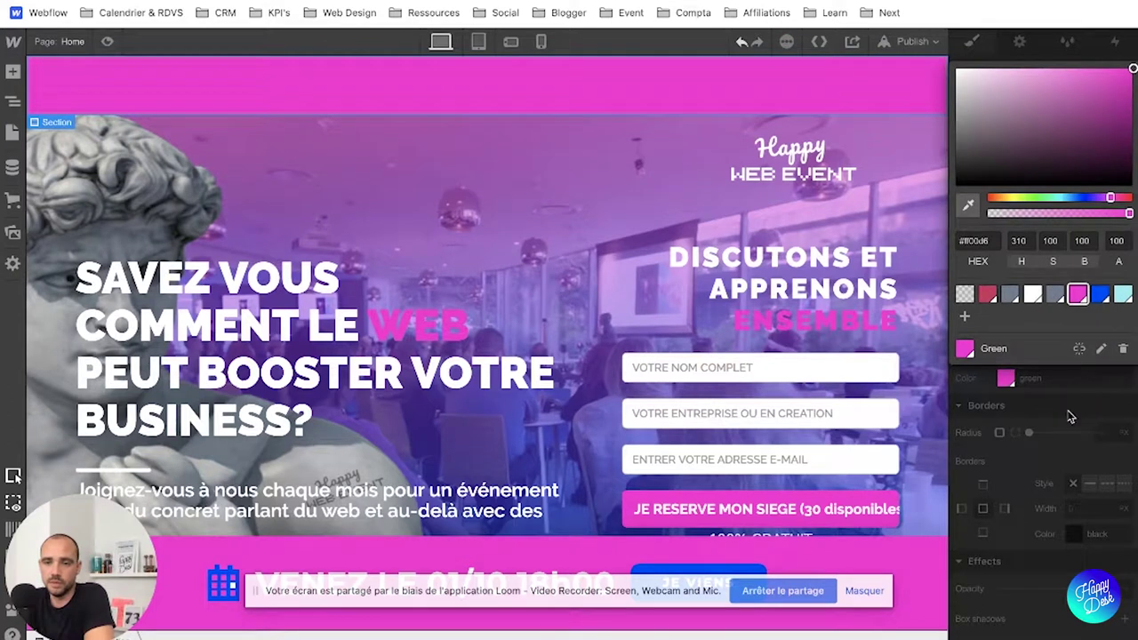
{"action": "left_click", "coordinate": [379, 106]}
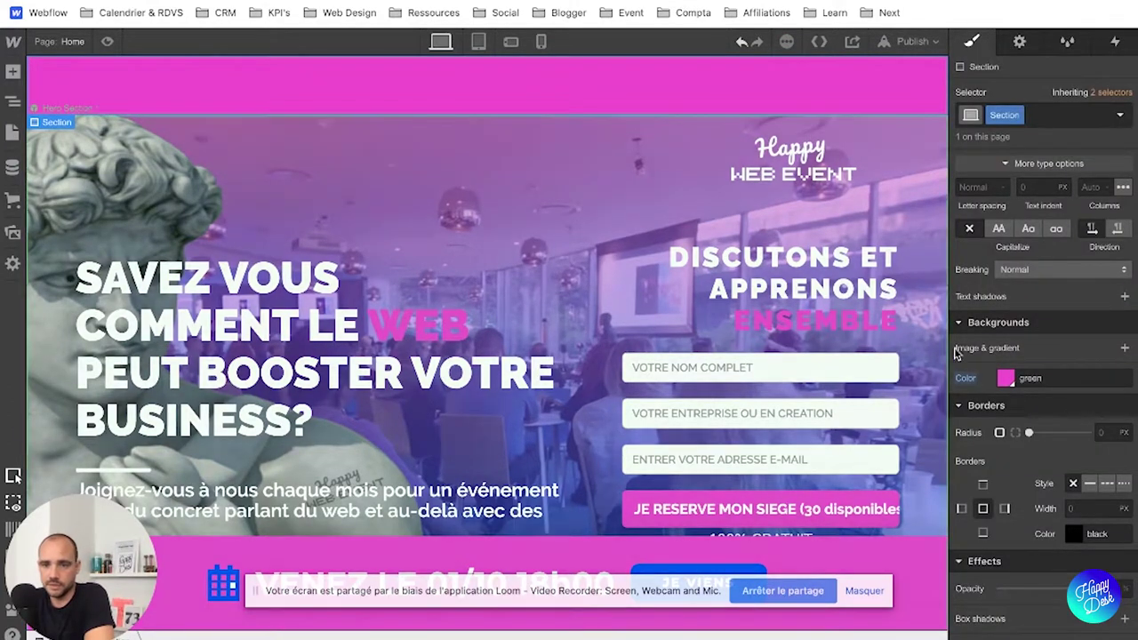
- Review the new section's style settings from layout to borders and effects, along with the elements available to add
{"action": "scroll", "coordinate": [1056, 475], "scroll_direction": "down", "scroll_amount": 1}
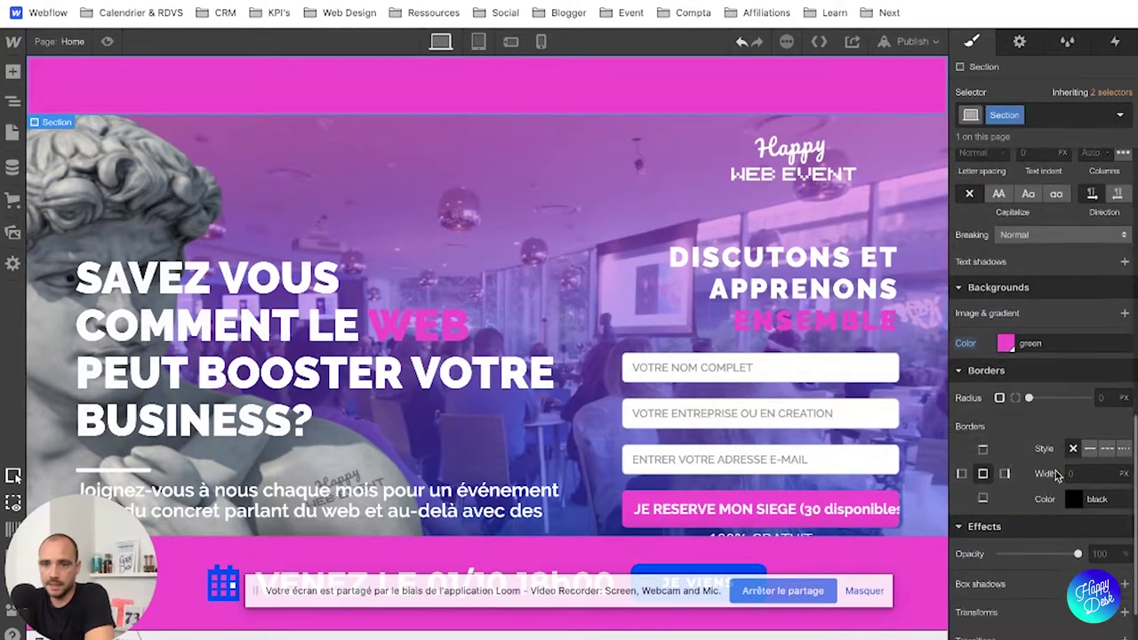
{"action": "scroll", "coordinate": [1056, 475], "scroll_direction": "down", "scroll_amount": 2}
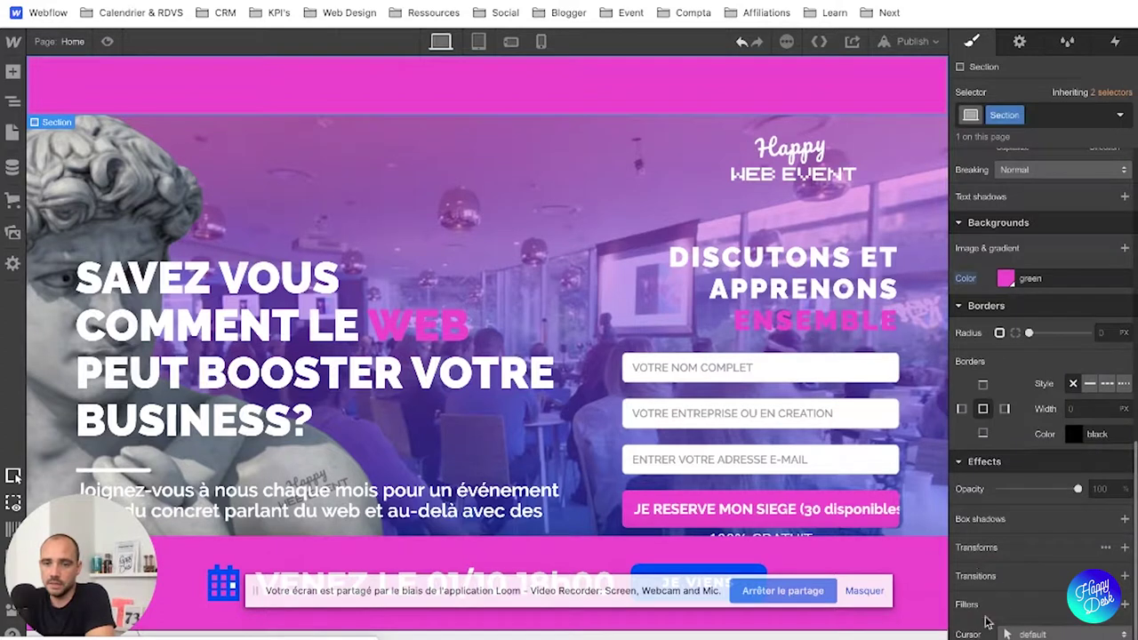
{"action": "scroll", "coordinate": [989, 623], "scroll_direction": "down", "scroll_amount": 1}
{"action": "scroll", "coordinate": [983, 569], "scroll_direction": "up", "scroll_amount": 10}
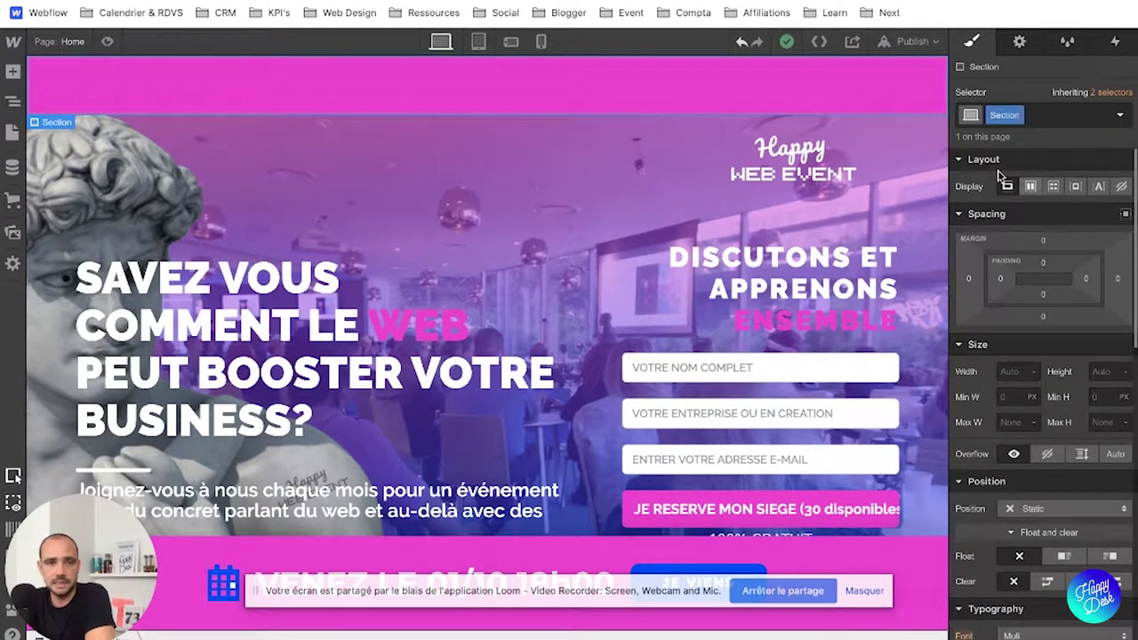
{"action": "left_click", "coordinate": [13, 73]}
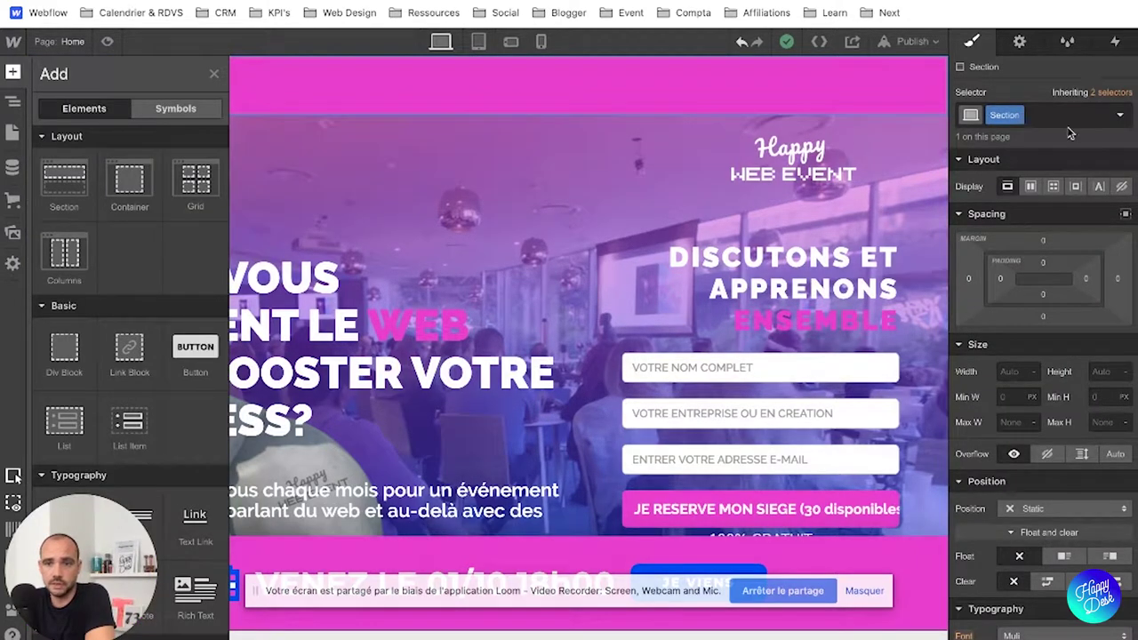
{"action": "scroll", "coordinate": [1080, 183], "scroll_direction": "down", "scroll_amount": 5}
{"action": "scroll", "coordinate": [1081, 183], "scroll_direction": "down", "scroll_amount": 5}
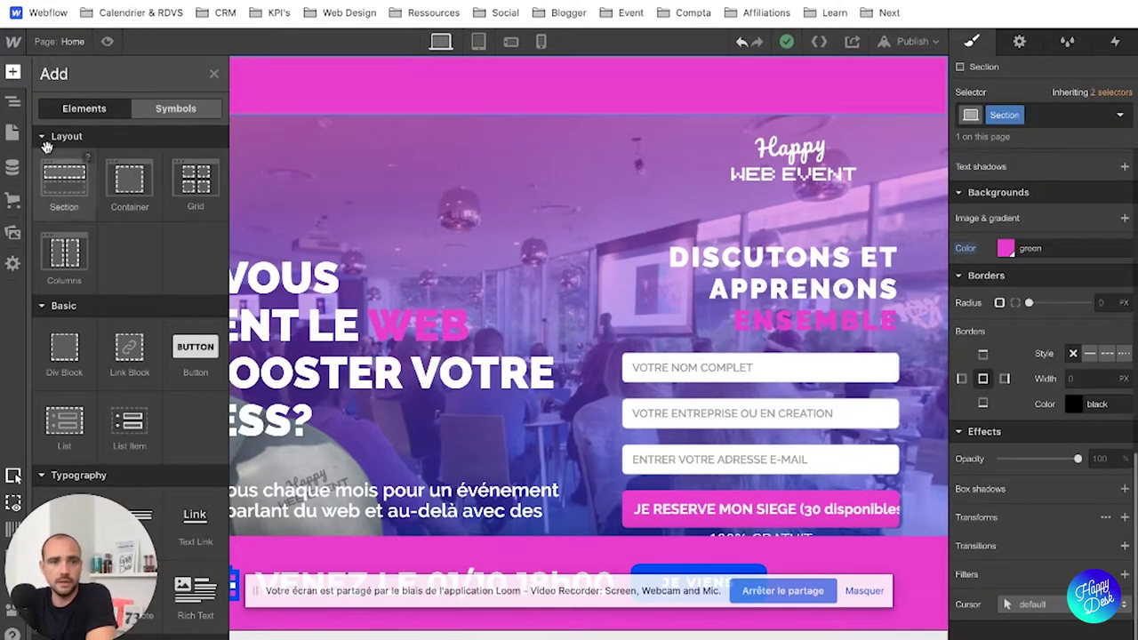
- Examine the Home page's element hierarchy, including the contents of popup-overlay, and compare it with the sections on the canvas
{"action": "left_click", "coordinate": [13, 105]}
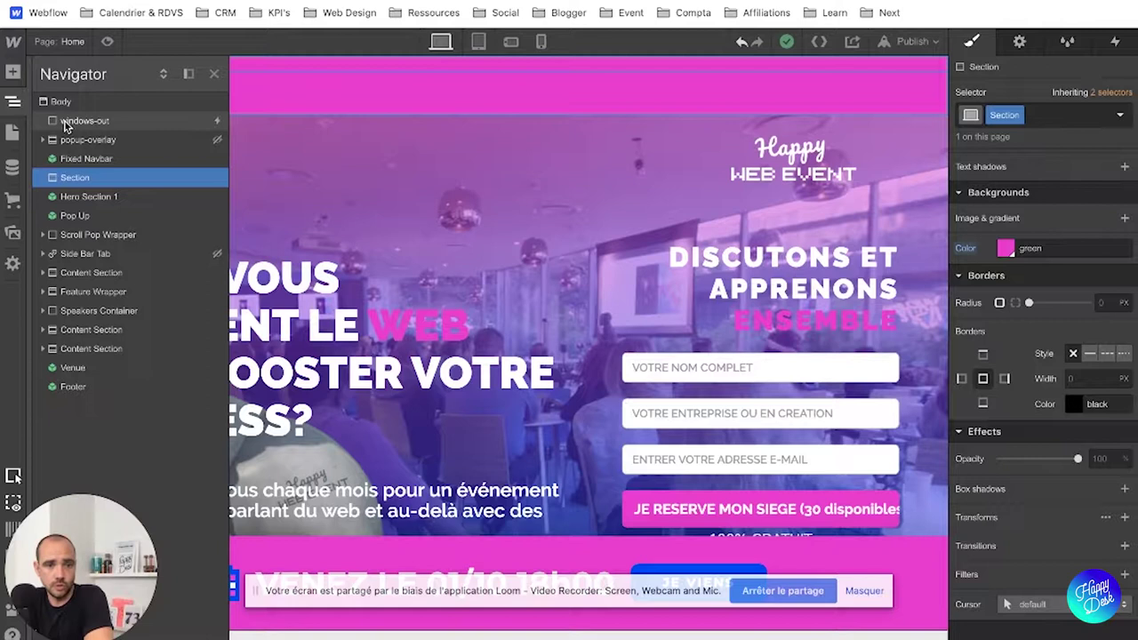
{"action": "left_click", "coordinate": [46, 140]}
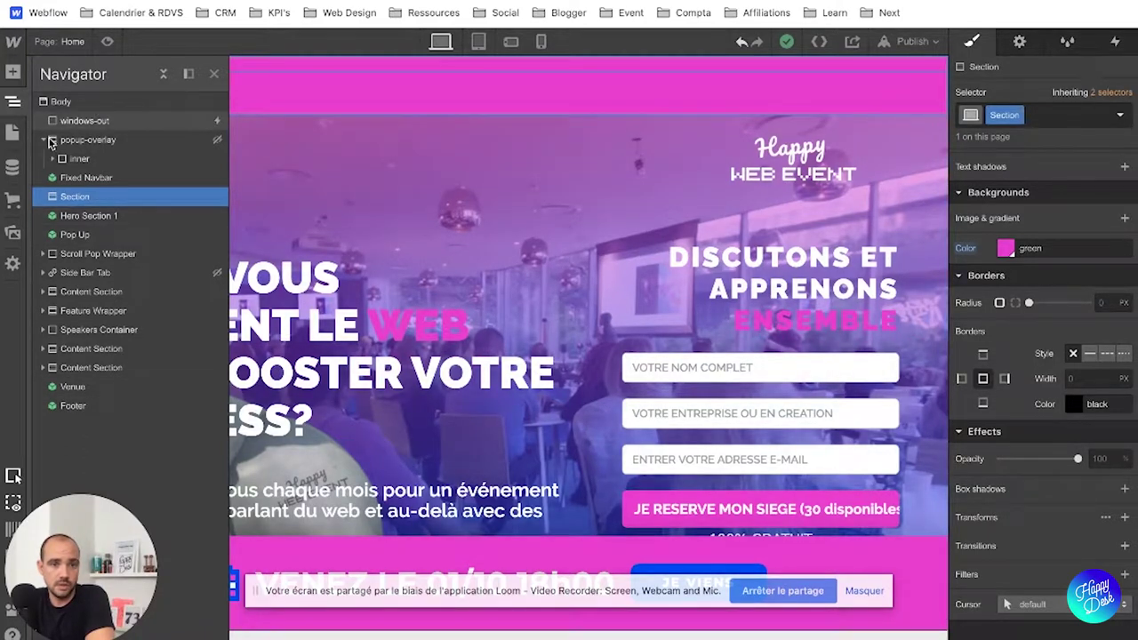
{"action": "left_click", "coordinate": [44, 139]}
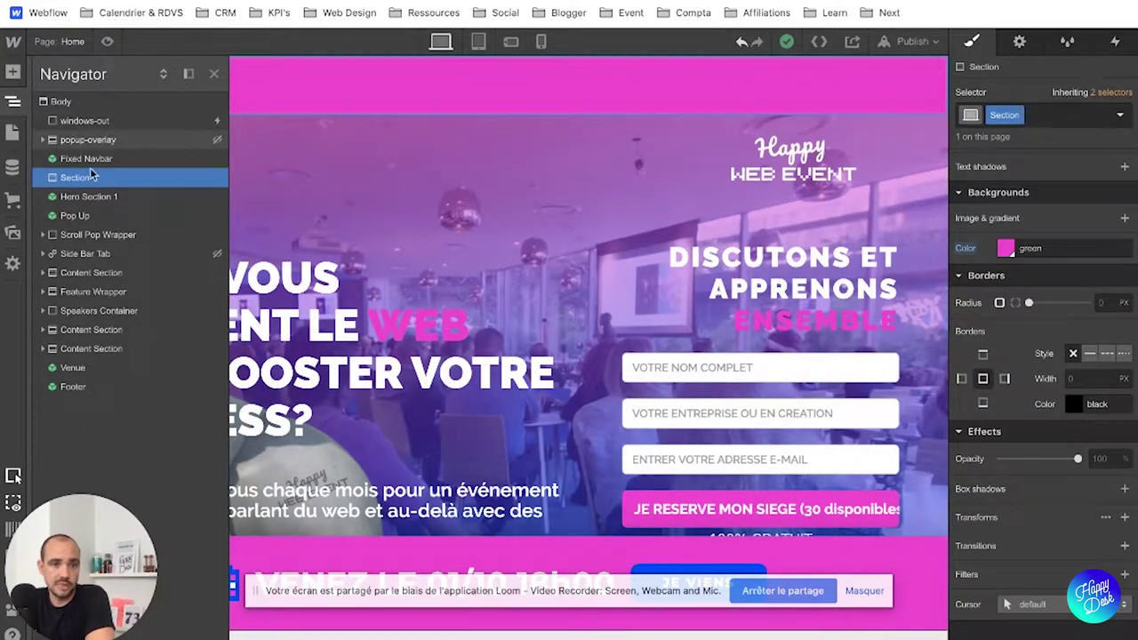
{"action": "scroll", "coordinate": [418, 256], "scroll_direction": "down", "scroll_amount": 1}
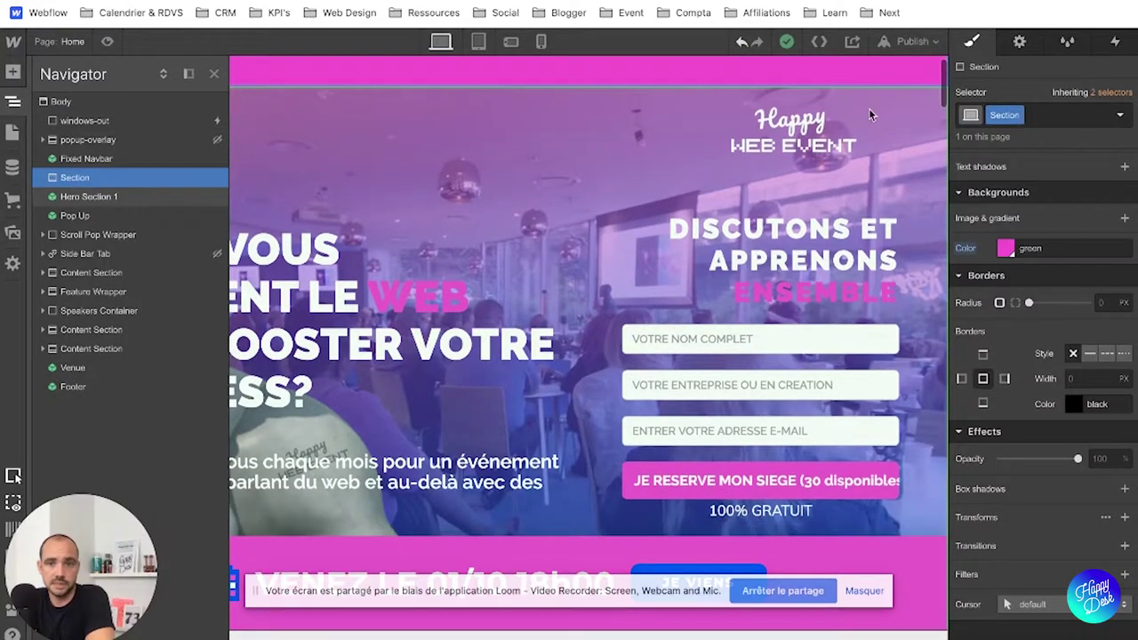
{"action": "scroll", "coordinate": [846, 532], "scroll_direction": "down", "scroll_amount": 4}
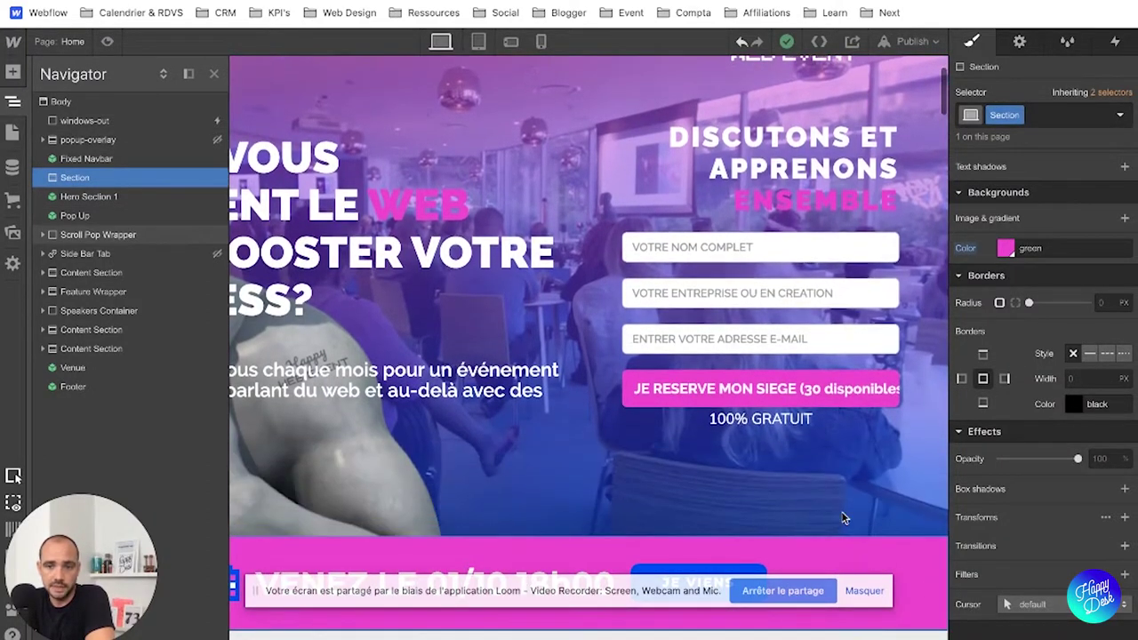
{"action": "scroll", "coordinate": [835, 506], "scroll_direction": "up", "scroll_amount": 3}
{"action": "scroll", "coordinate": [914, 547], "scroll_direction": "up", "scroll_amount": 2}
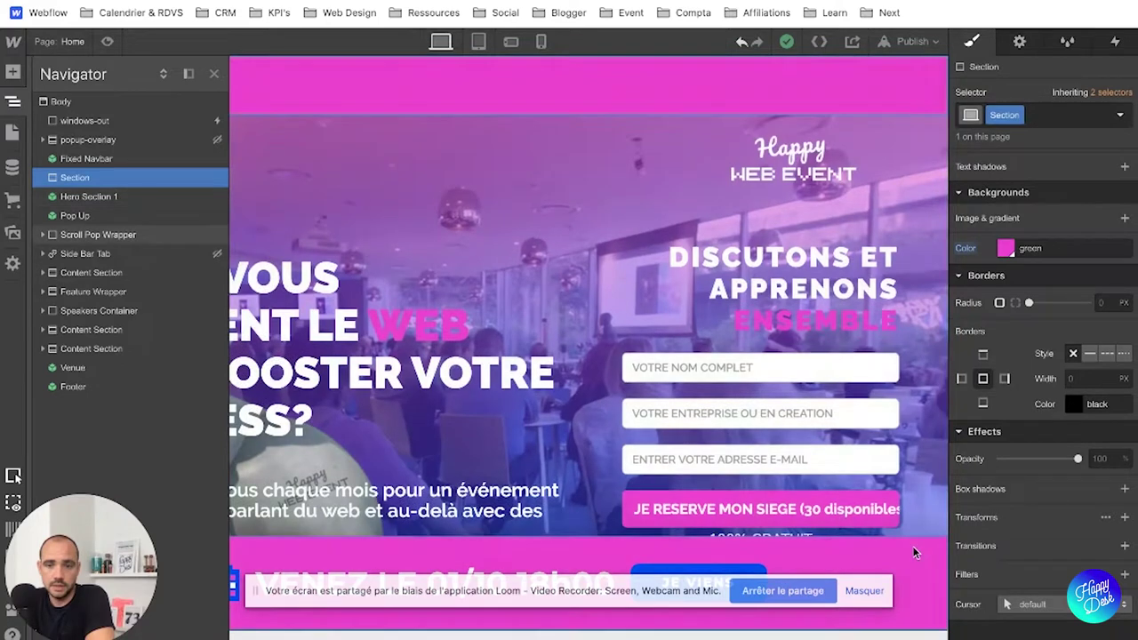
{"action": "scroll", "coordinate": [916, 542], "scroll_direction": "down", "scroll_amount": 5}
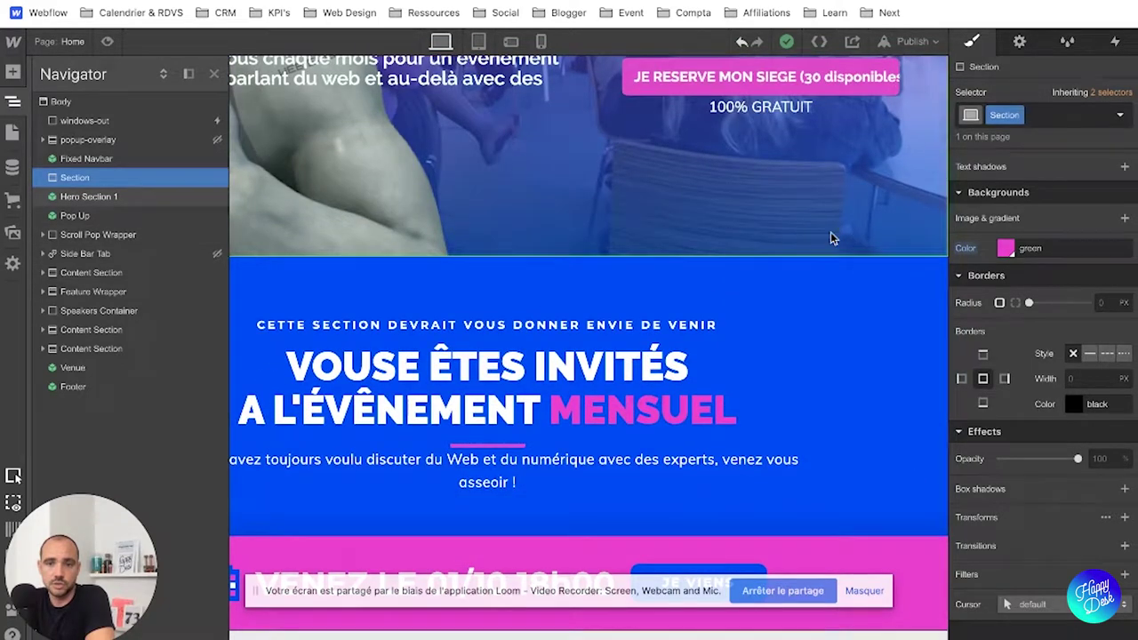
{"action": "scroll", "coordinate": [836, 239], "scroll_direction": "up", "scroll_amount": 5}
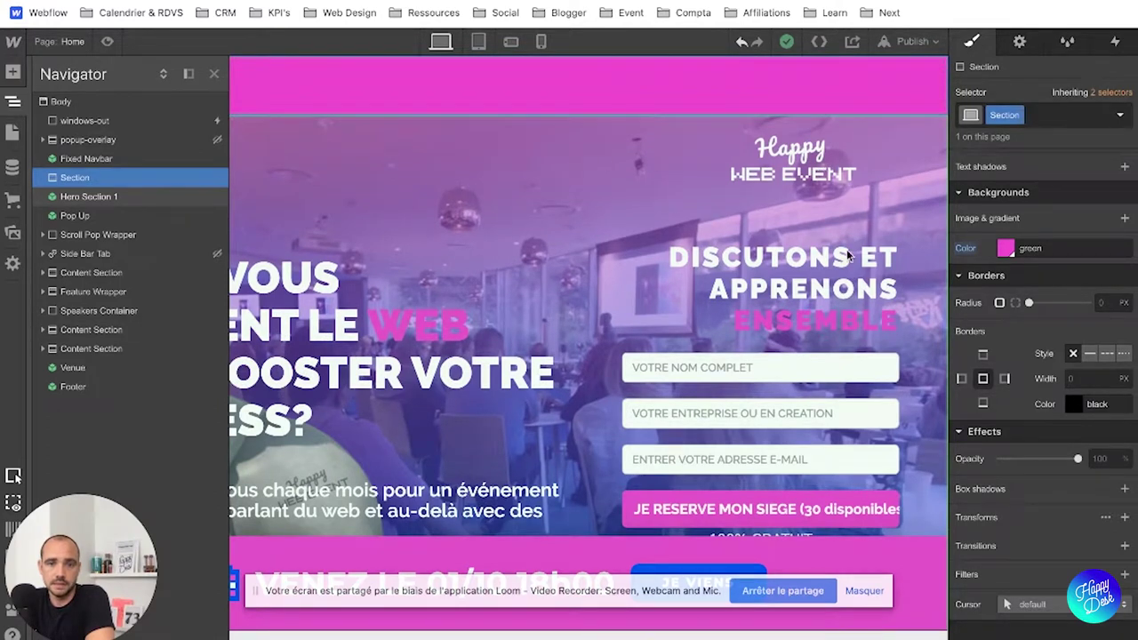
{"action": "scroll", "coordinate": [847, 251], "scroll_direction": "down", "scroll_amount": 5}
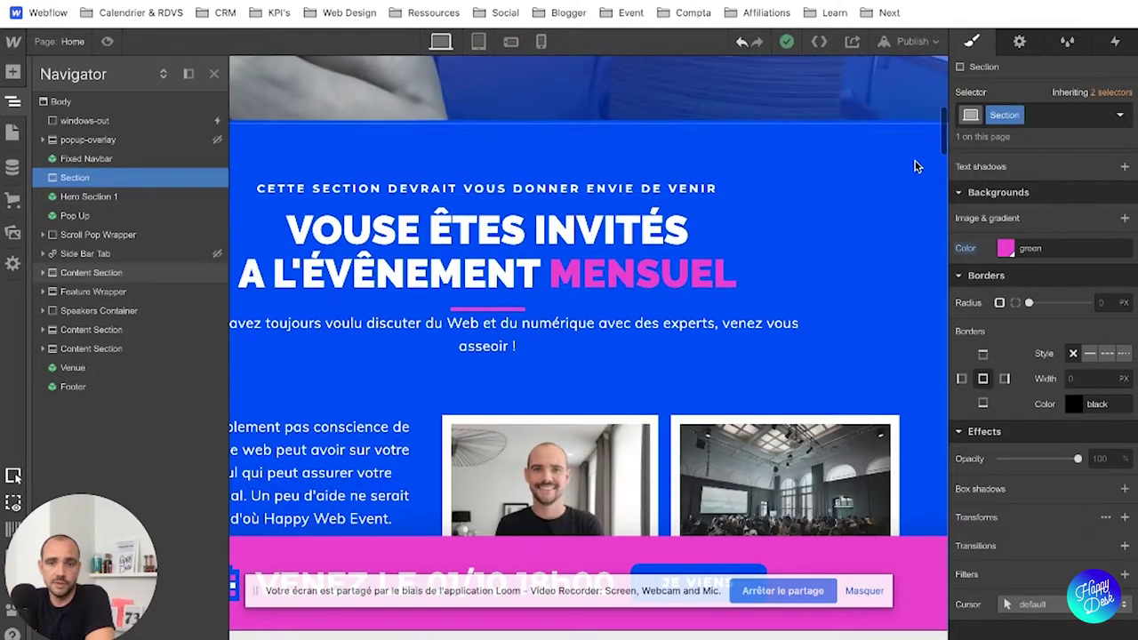
- Open the Success page from the site's page list and show its element hierarchy
{"action": "left_click", "coordinate": [13, 134]}
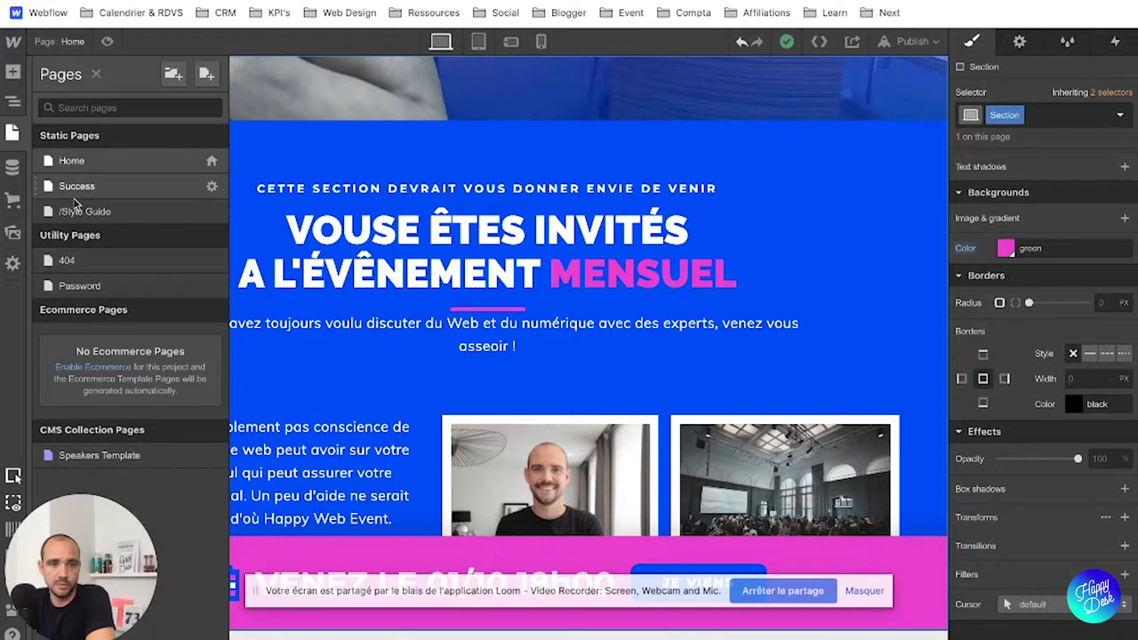
{"action": "key", "text": "super+Tab"}
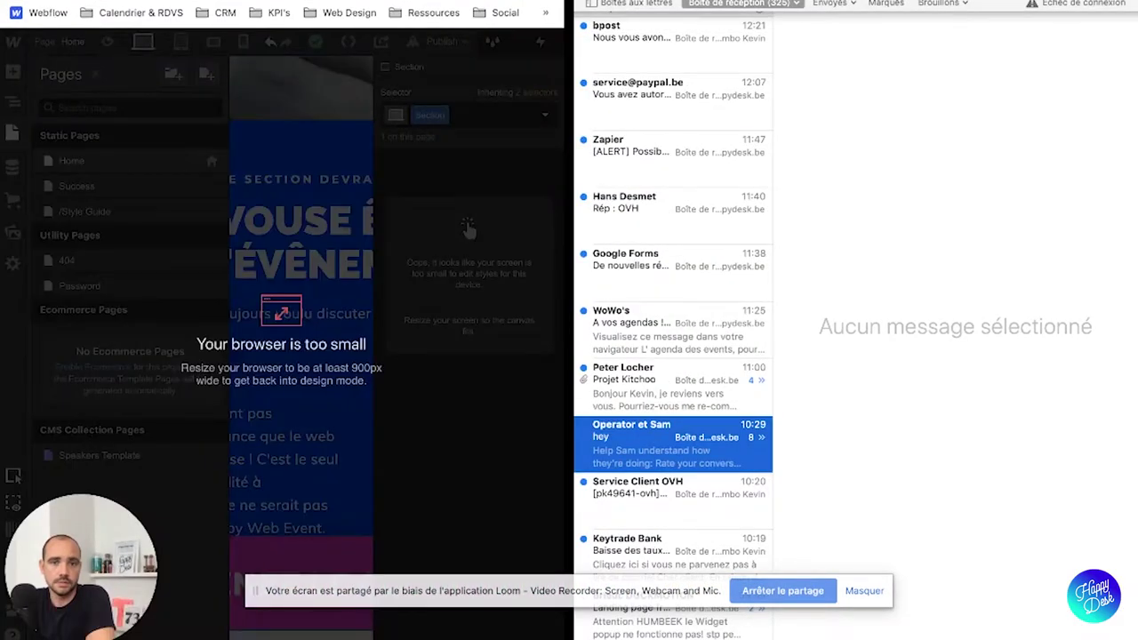
{"action": "key", "text": "ctrl+super+f"}
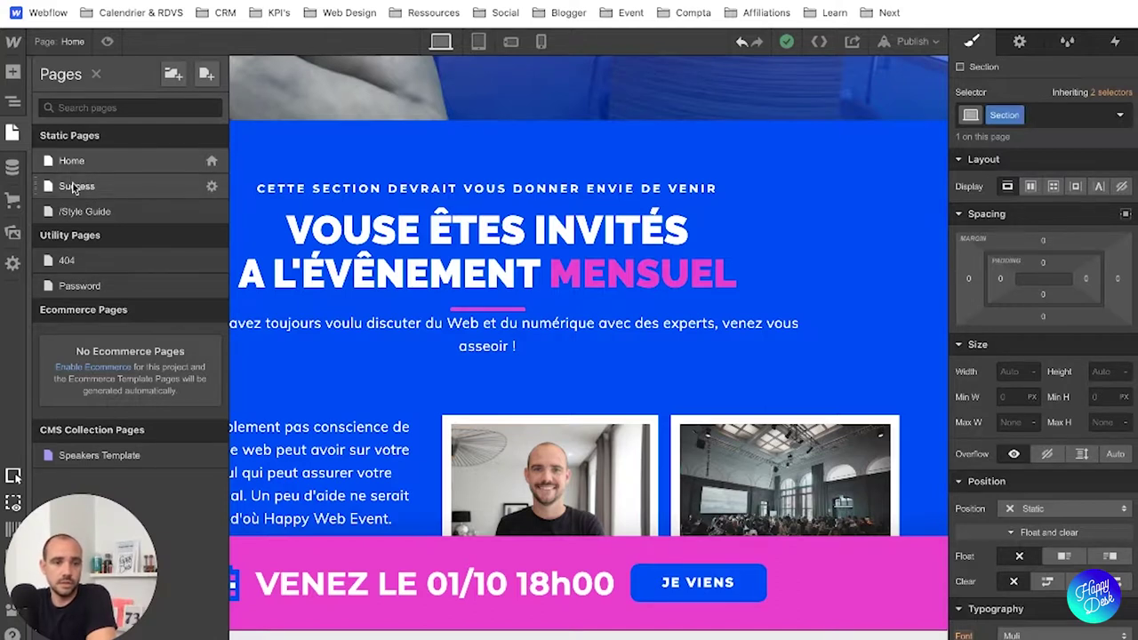
{"action": "left_click", "coordinate": [75, 187]}
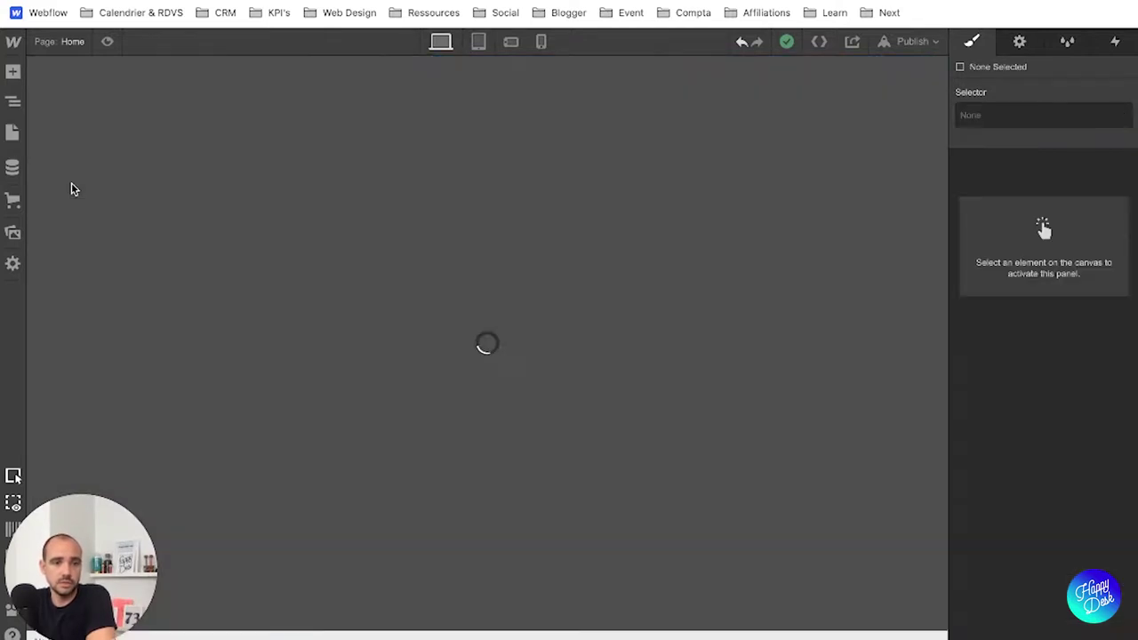
{"action": "left_click", "coordinate": [15, 104]}
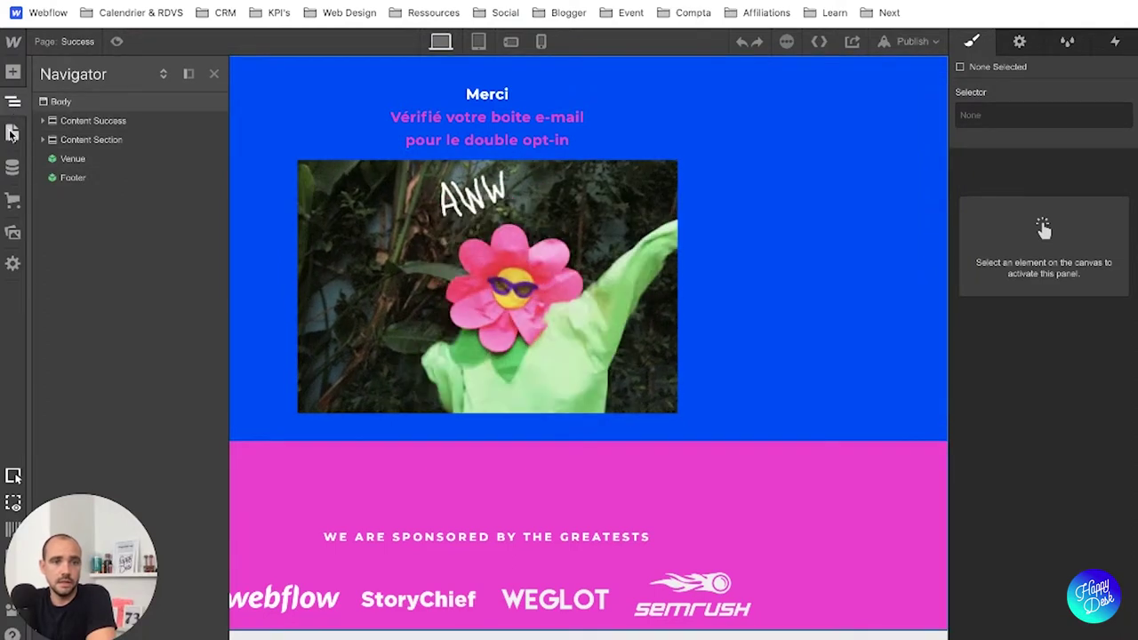
- Return to the Home page and show the site's CMS collections
{"action": "left_click", "coordinate": [13, 132]}
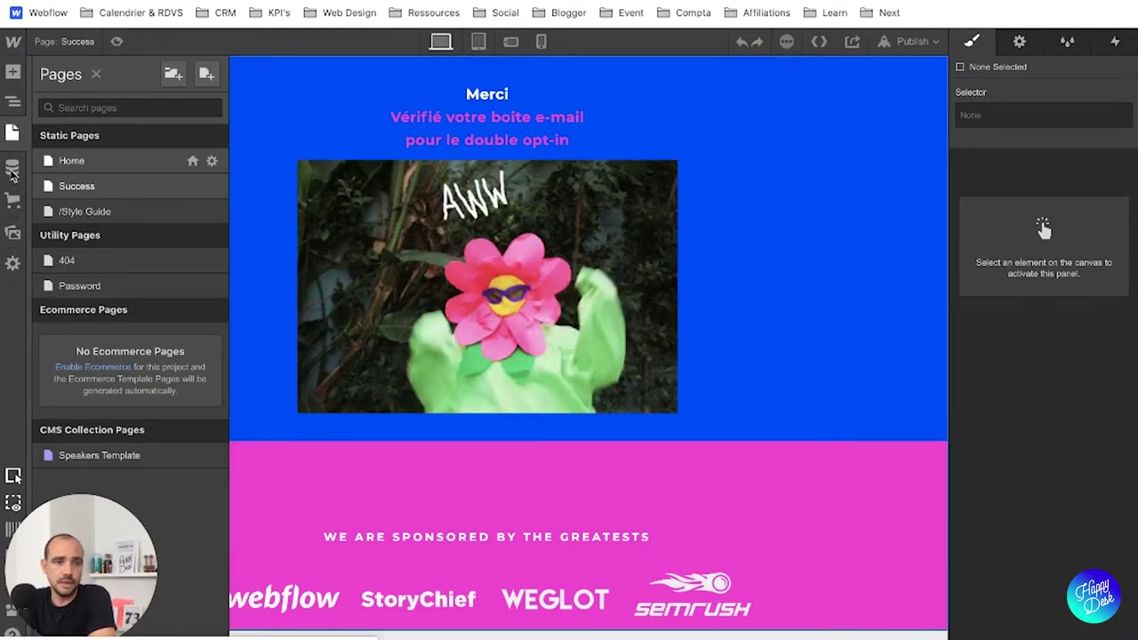
{"action": "left_click", "coordinate": [12, 169]}
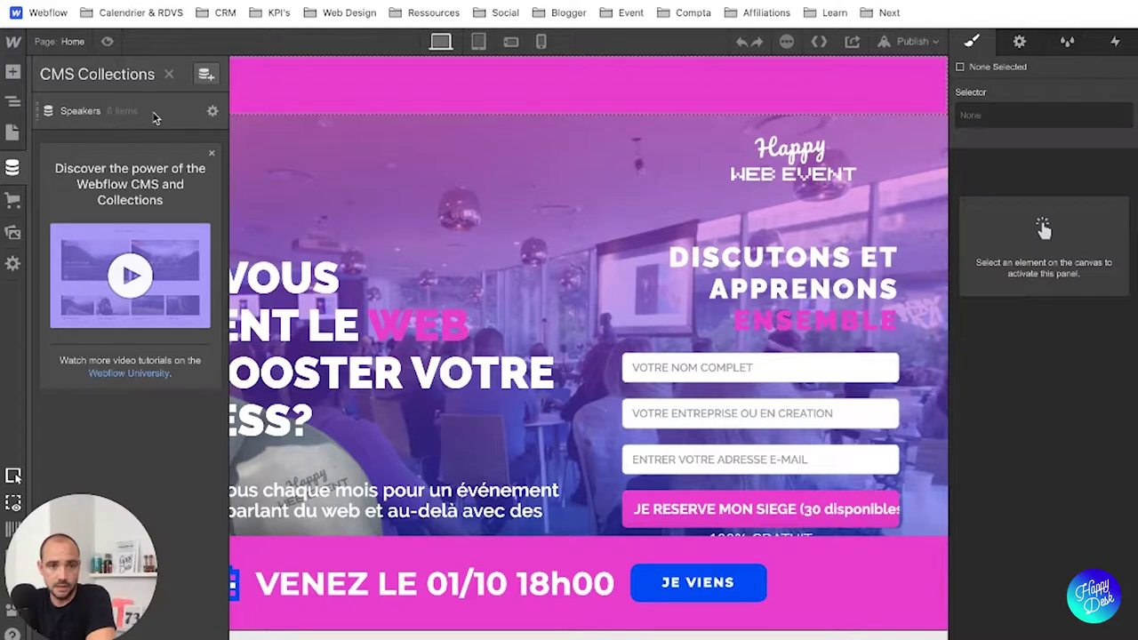
- Review the Speakers collection's settings and its collection fields, and return to the list of speaker items
{"action": "left_click", "coordinate": [214, 114]}
{"action": "scroll", "coordinate": [307, 471], "scroll_direction": "down", "scroll_amount": 4}
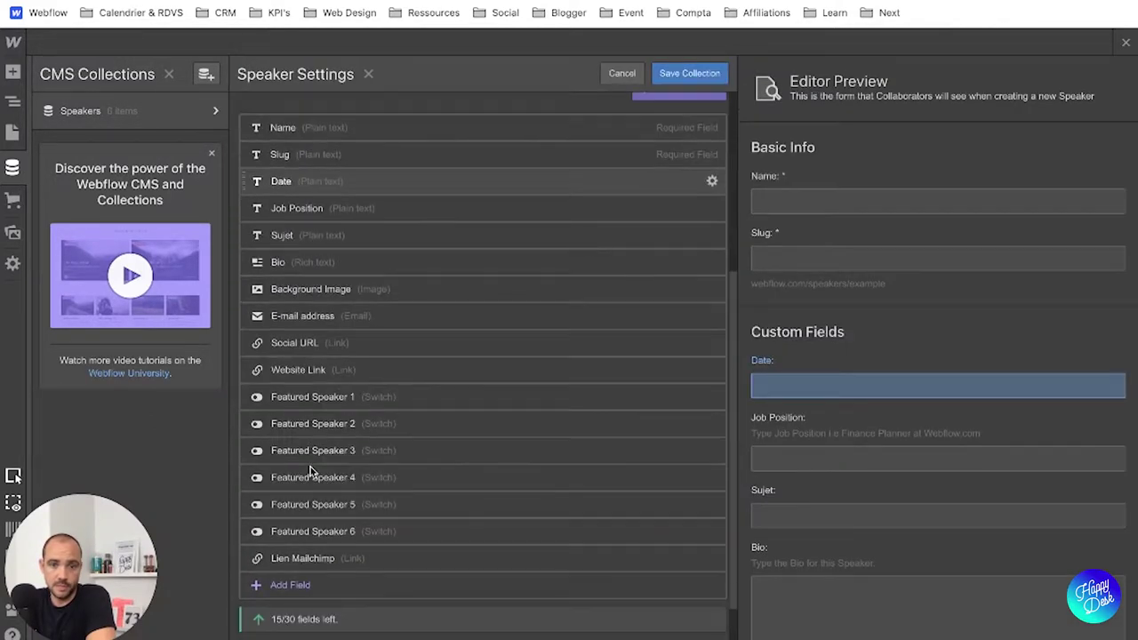
{"action": "scroll", "coordinate": [311, 465], "scroll_direction": "up", "scroll_amount": 6}
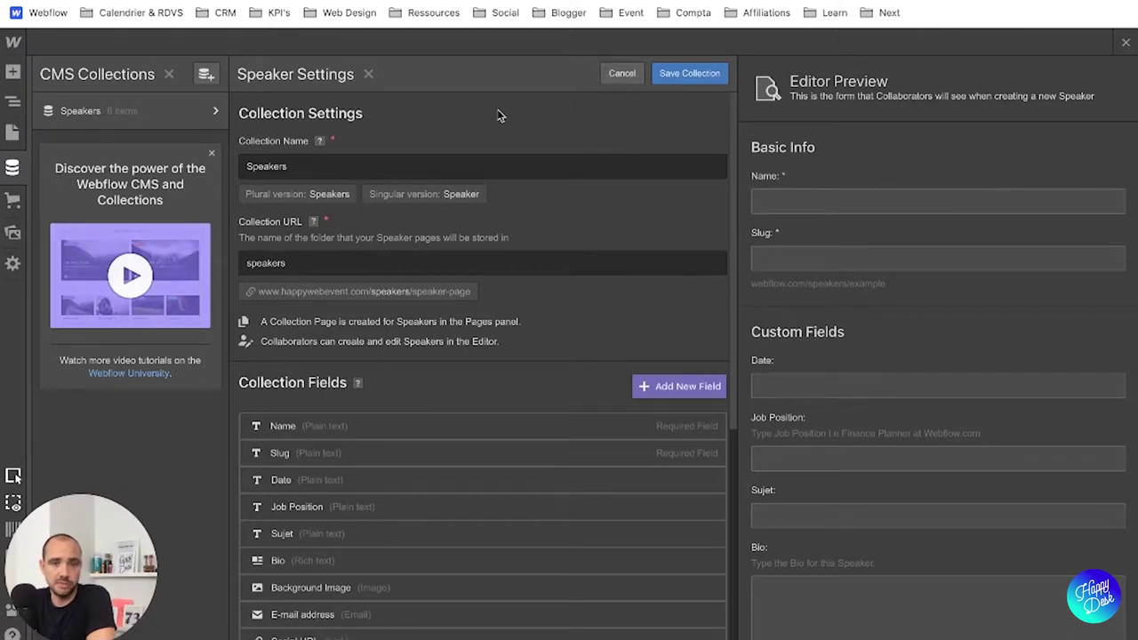
{"action": "left_click", "coordinate": [217, 113]}
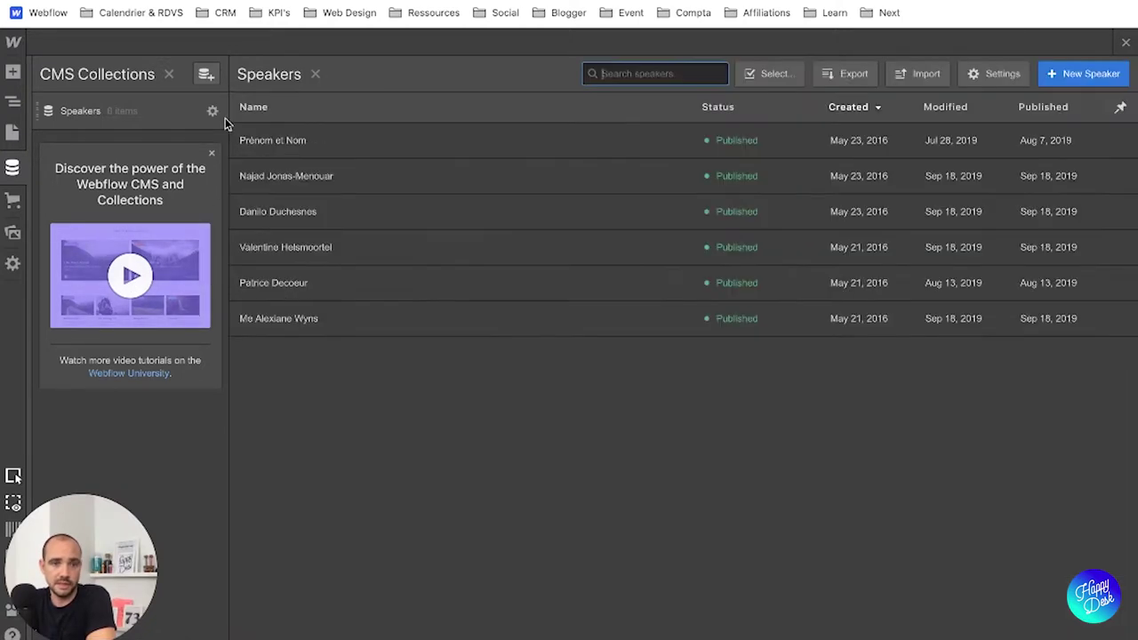
- View the ecommerce setup prompt, dismiss it without enabling the store, and show the site's assets
{"action": "left_click", "coordinate": [13, 201]}
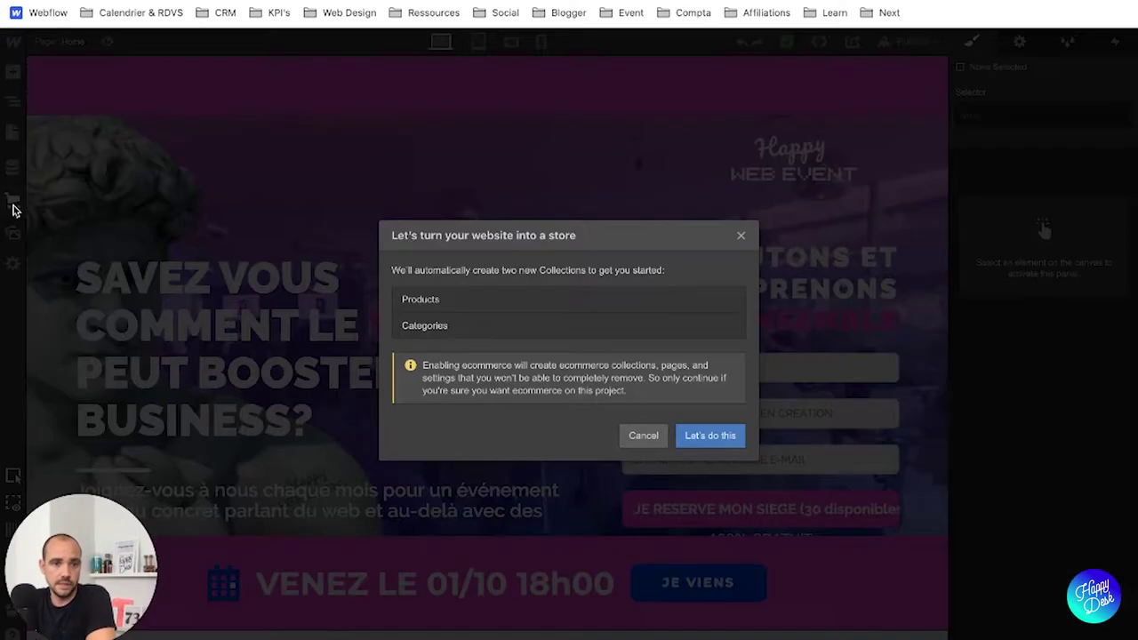
{"action": "left_click", "coordinate": [741, 237]}
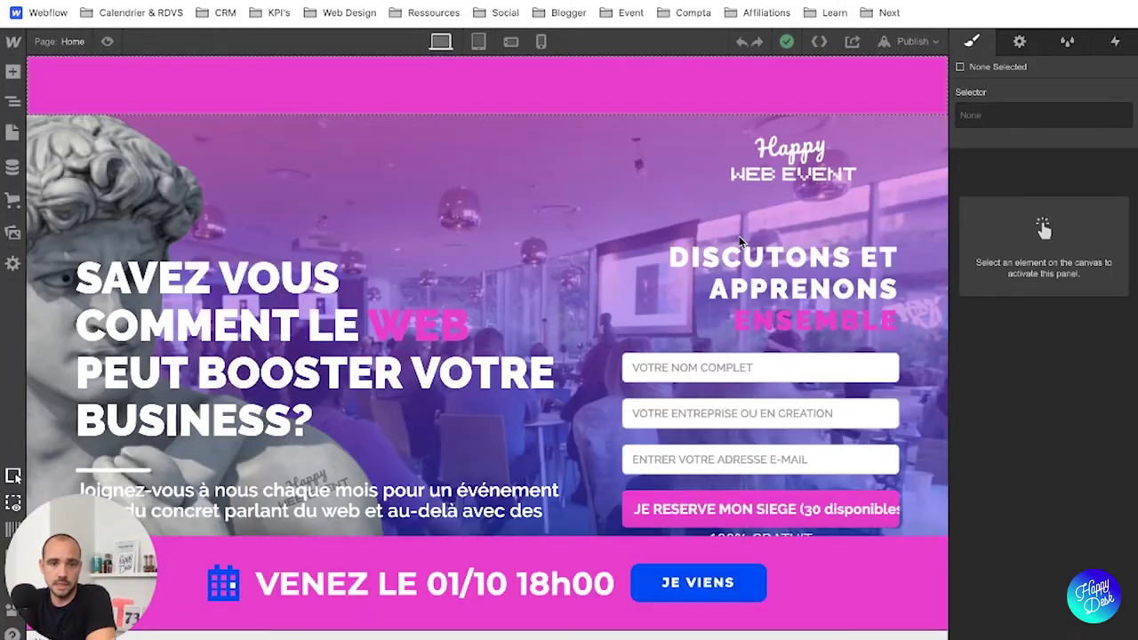
{"action": "left_click", "coordinate": [12, 233]}
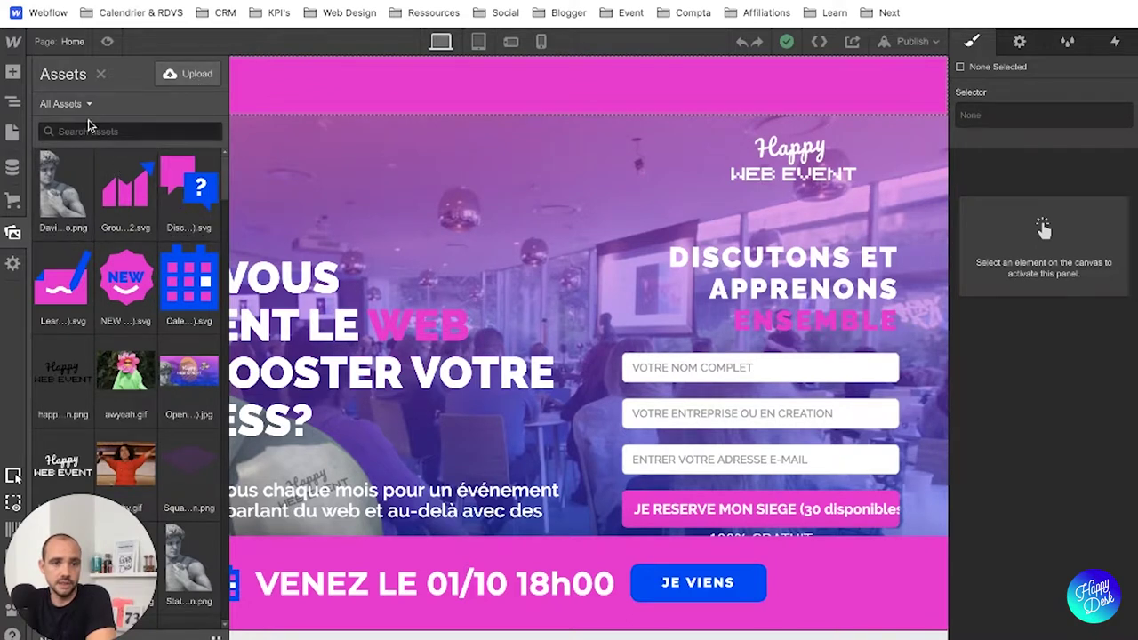
- Review the site's search index settings, including automatic and manual indexing, and close them
{"action": "left_click", "coordinate": [13, 265]}
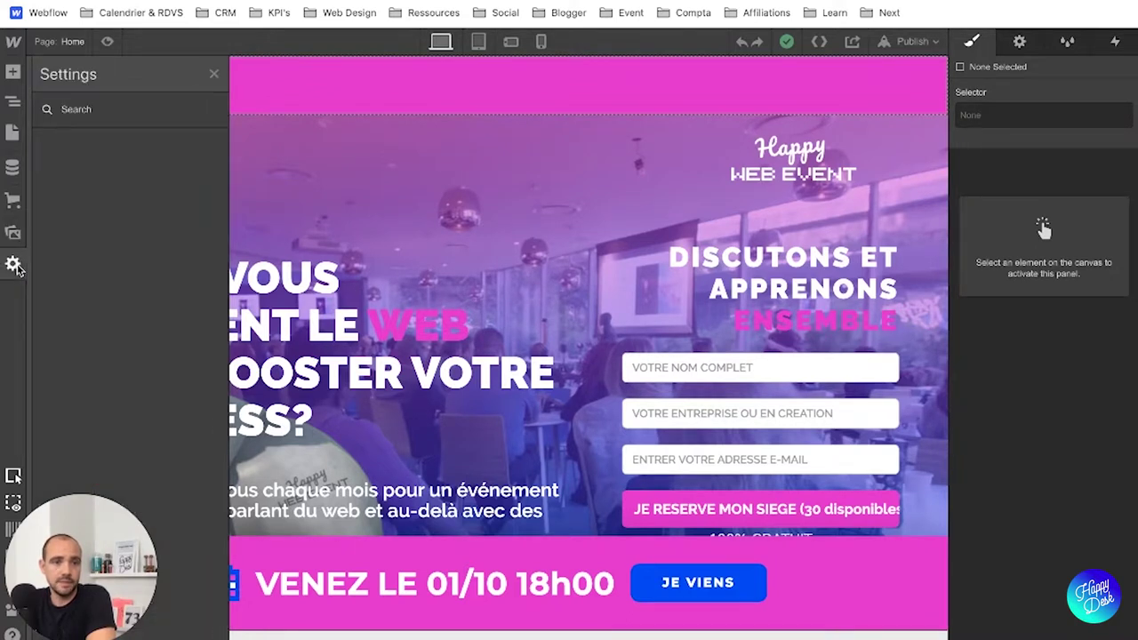
{"action": "left_click", "coordinate": [82, 112]}
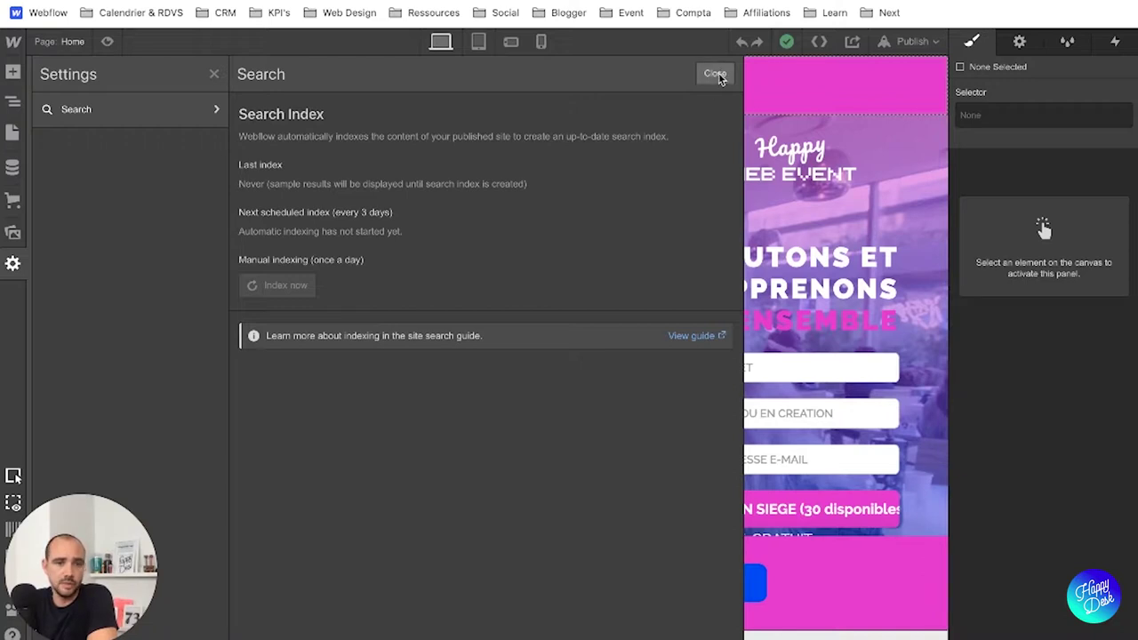
{"action": "left_click", "coordinate": [693, 336]}
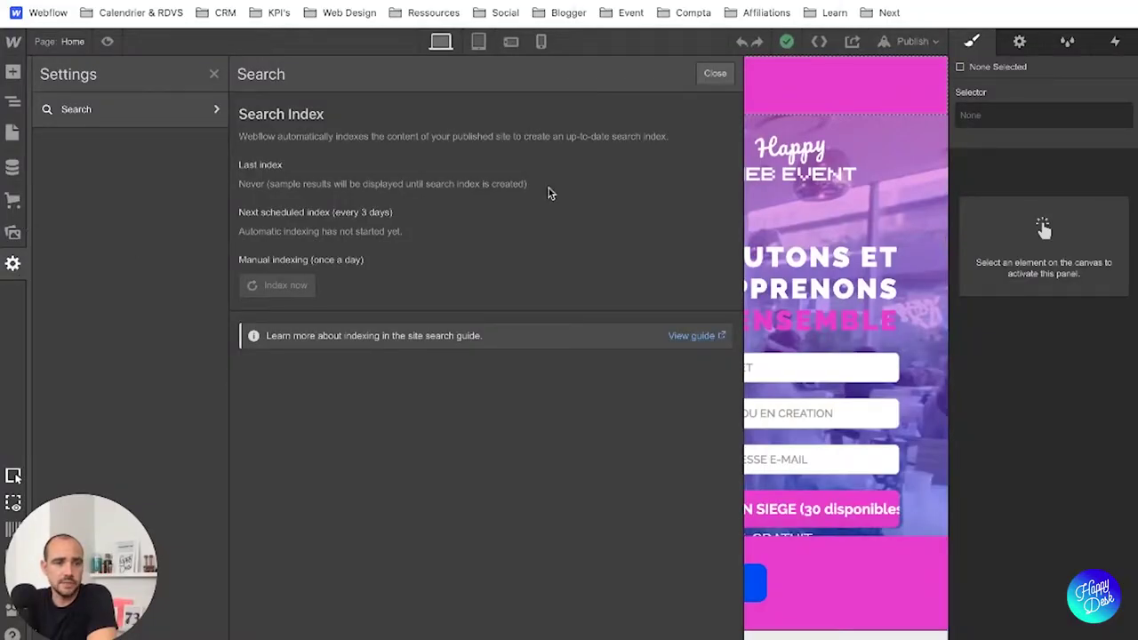
{"action": "key", "text": "Escape"}
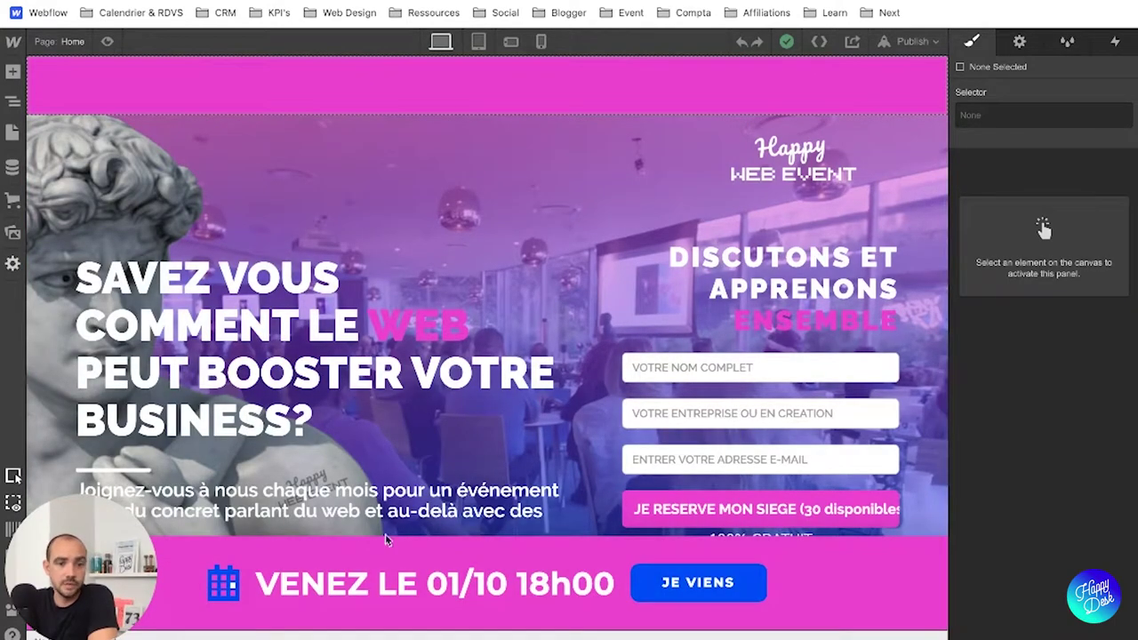
- Open the built-in video tutorials and browse the topics from Intro to CMS Collection Fields
{"action": "left_click_drag", "start_coordinate": [24, 566], "coordinate": [1020, 582]}
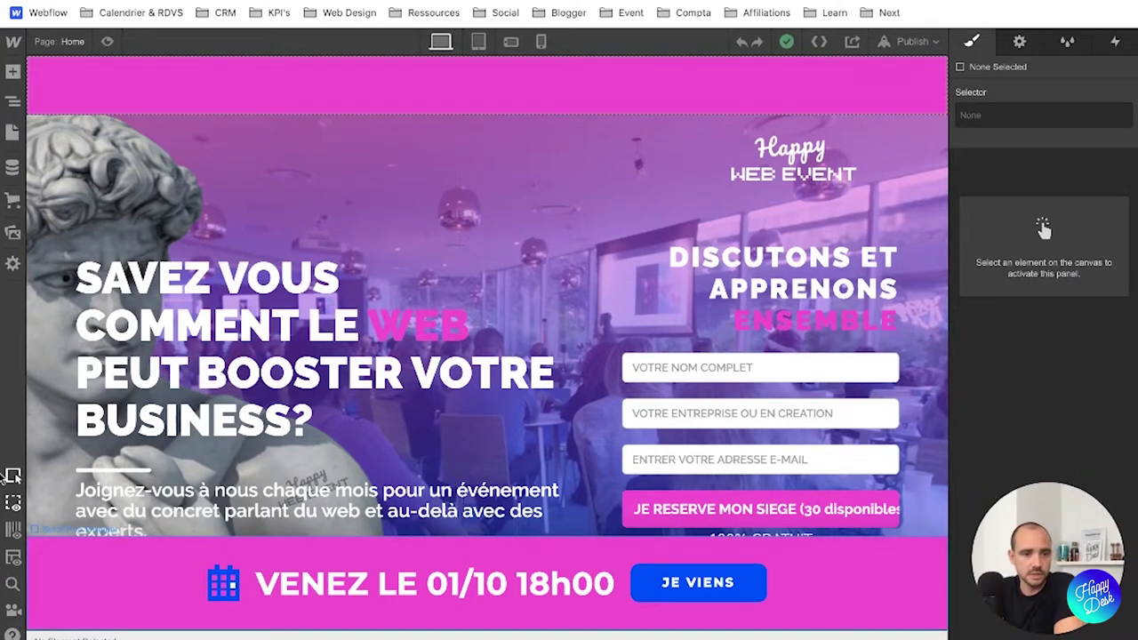
{"action": "left_click", "coordinate": [12, 613]}
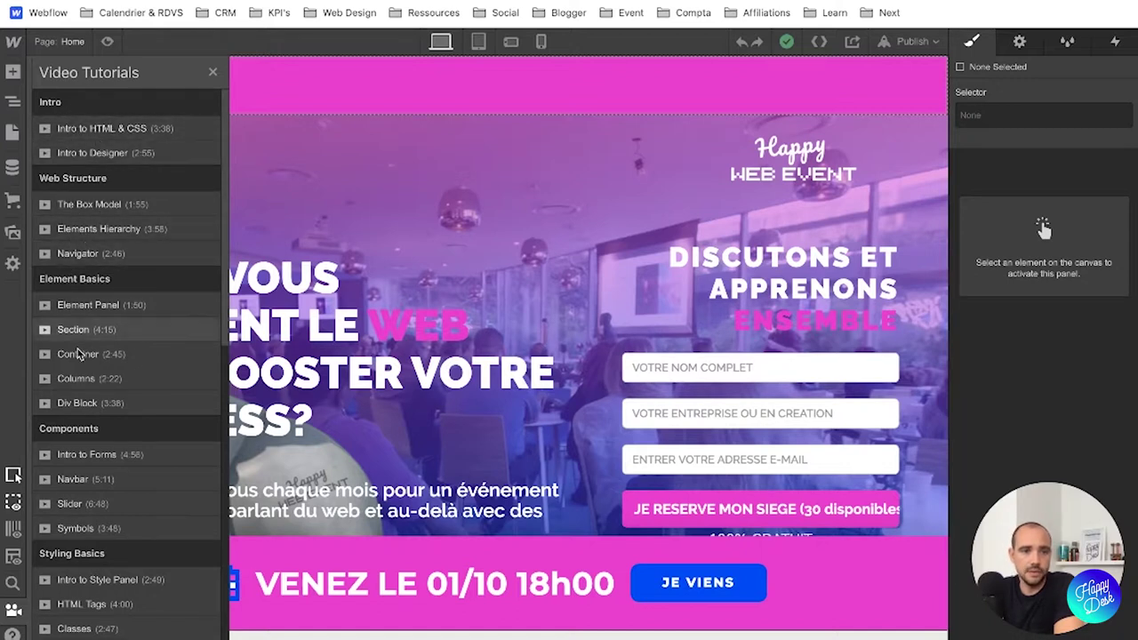
{"action": "scroll", "coordinate": [80, 366], "scroll_direction": "down", "scroll_amount": 2}
{"action": "scroll", "coordinate": [79, 367], "scroll_direction": "down", "scroll_amount": 7}
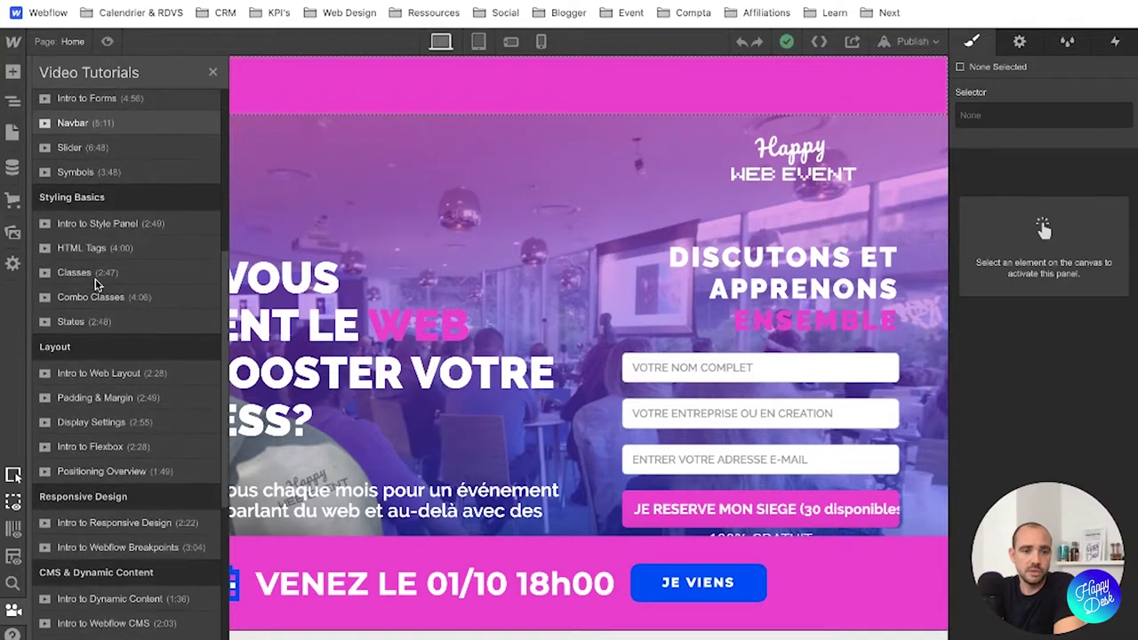
{"action": "scroll", "coordinate": [100, 286], "scroll_direction": "down", "scroll_amount": 5}
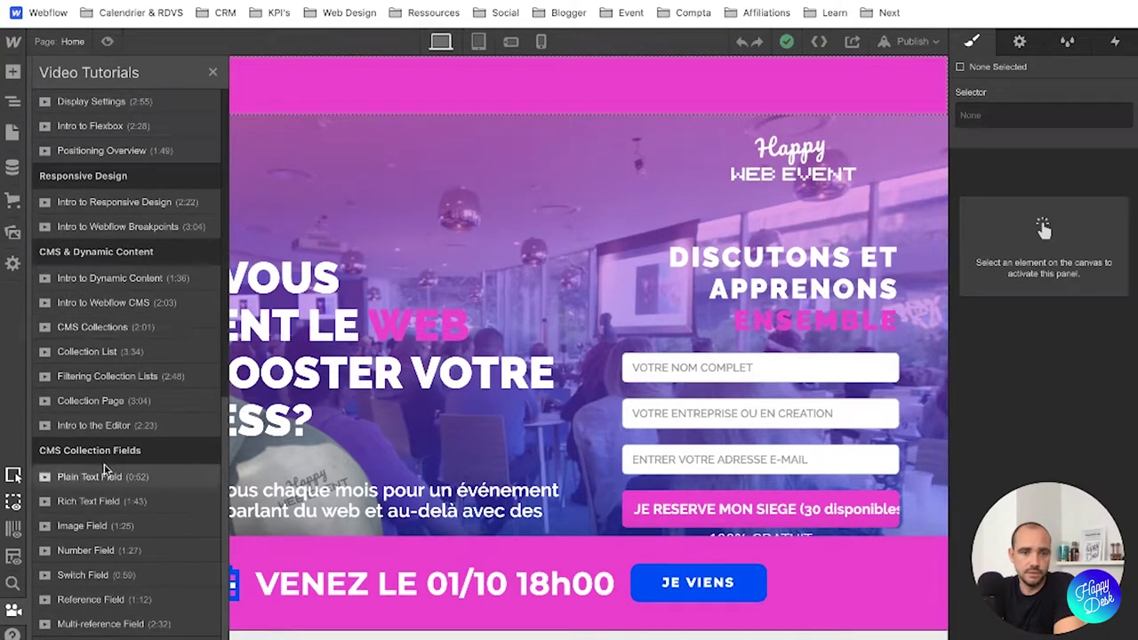
{"action": "scroll", "coordinate": [105, 546], "scroll_direction": "up", "scroll_amount": 13}
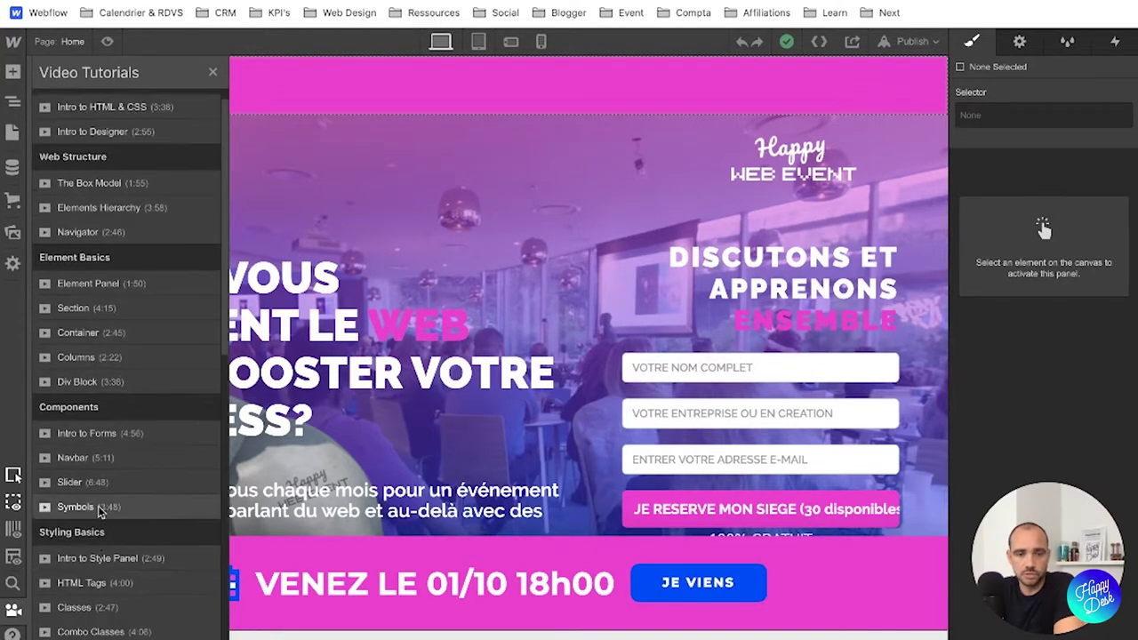